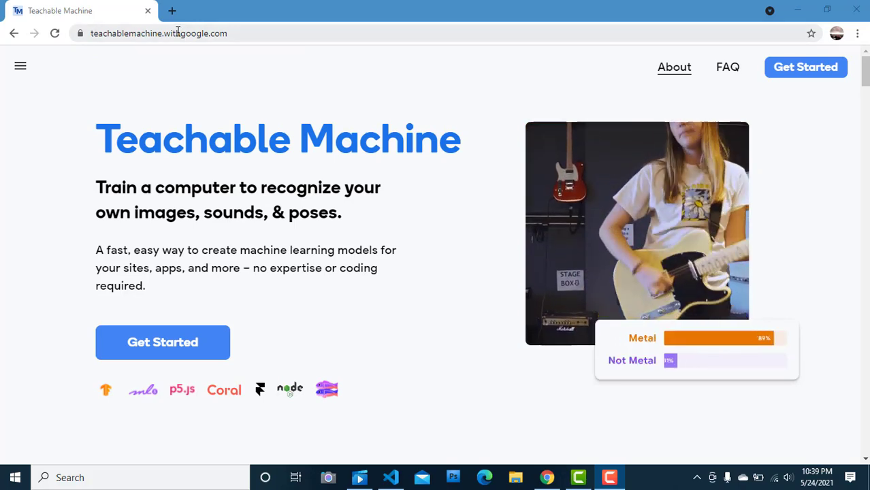
Step: Read the homepage introduction and the Gather, Train and Export instructions under "How do I use it?"
drag(262, 33, 103, 35)
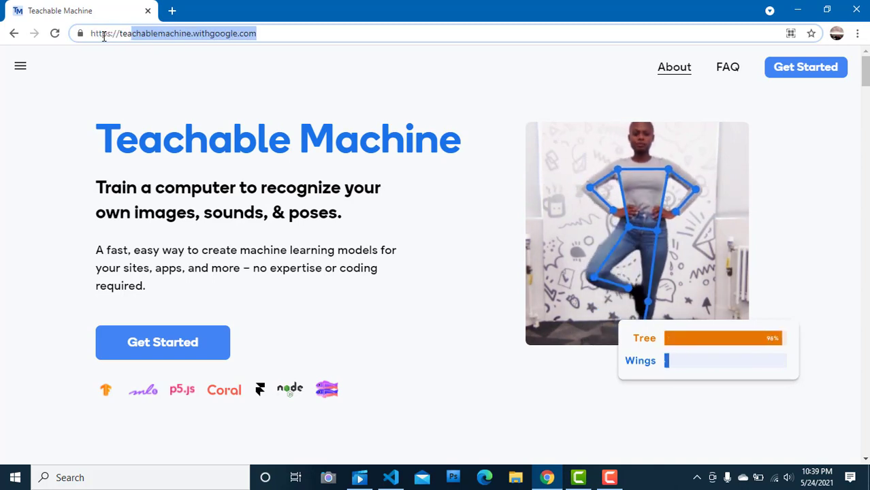
drag(98, 136, 291, 141)
drag(380, 141, 497, 162)
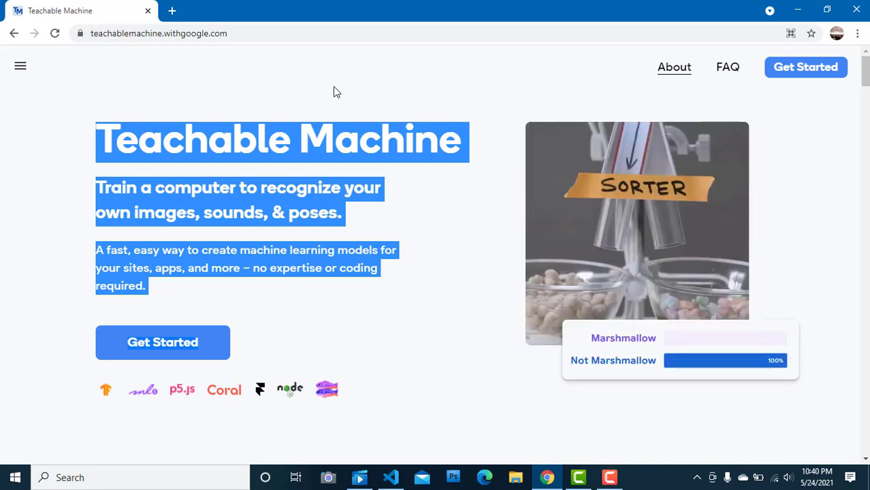
click(167, 110)
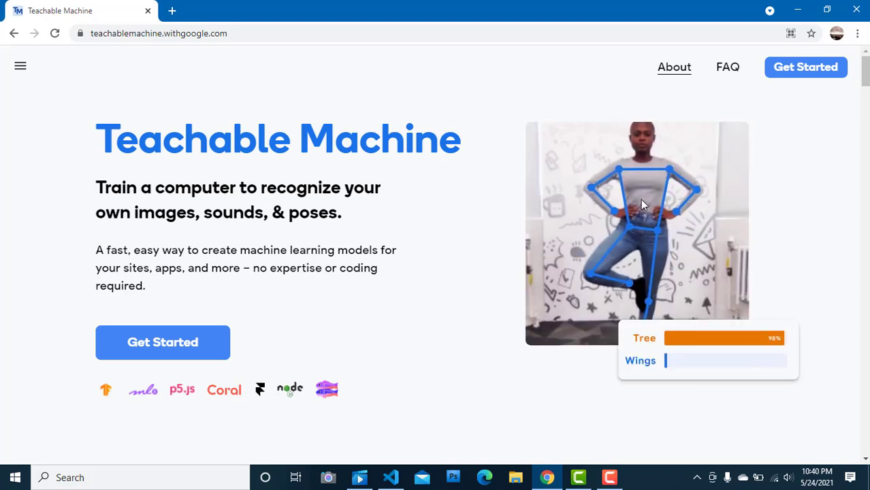
drag(516, 104, 660, 175)
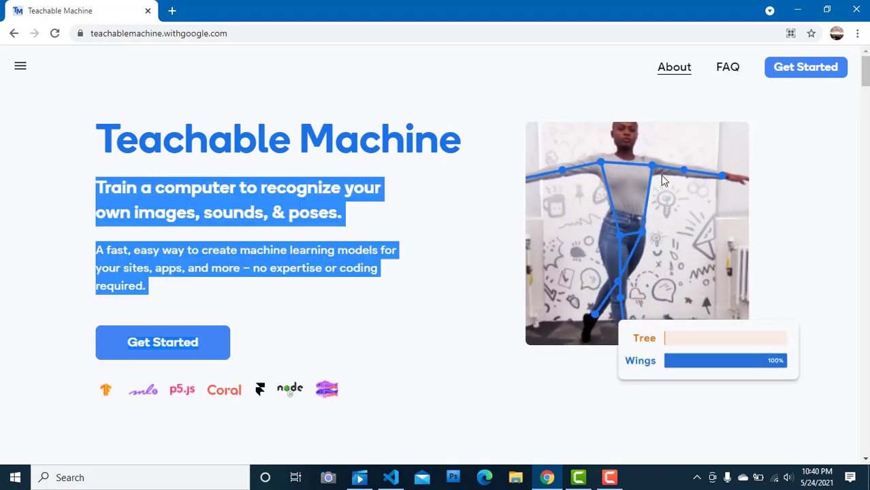
click(502, 212)
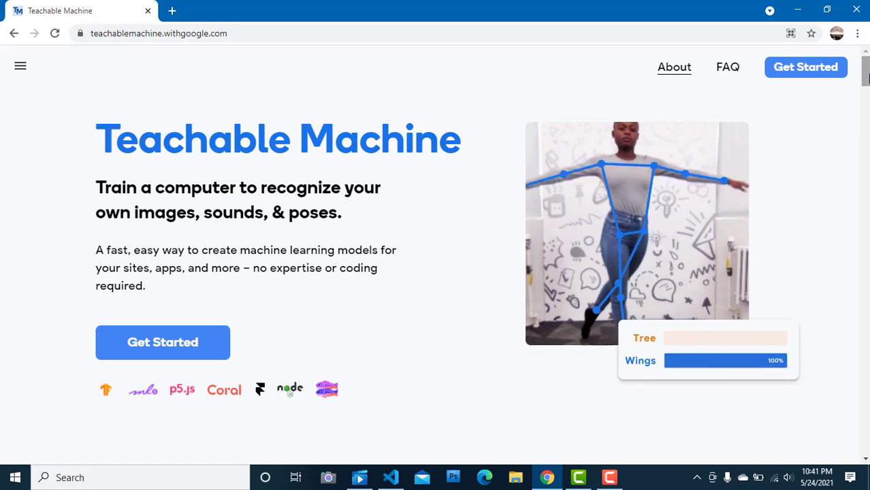
scroll(866, 79, down, 3)
scroll(865, 78, down, 4)
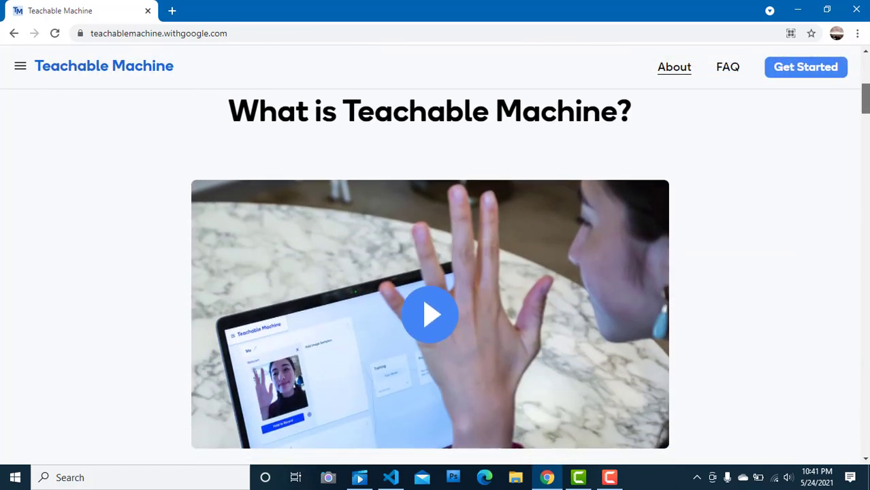
scroll(866, 79, down, 4)
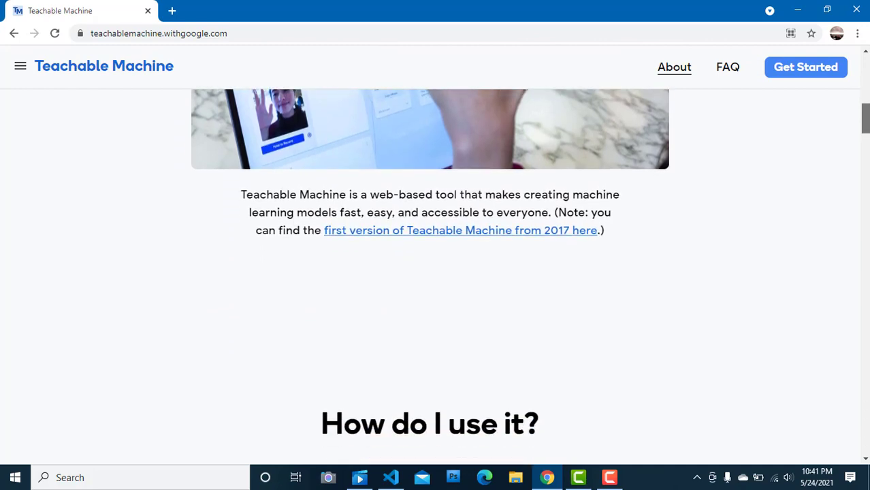
drag(867, 126, 868, 149)
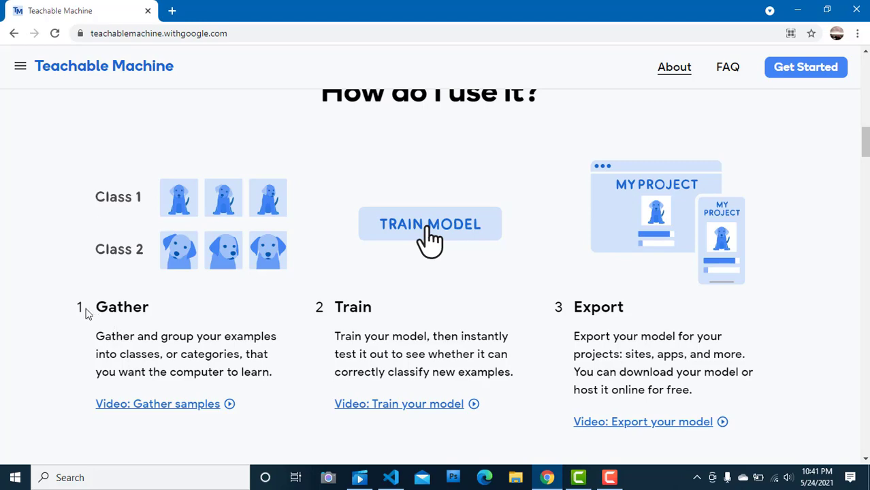
drag(76, 310, 176, 318)
click(97, 327)
drag(629, 354, 658, 360)
click(666, 360)
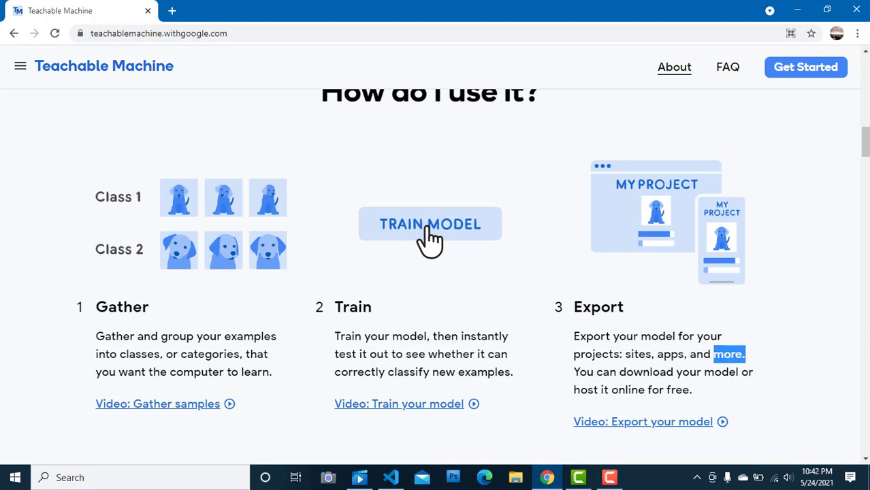
Step: Review the homepage descriptions of the Images, Sounds and Poses model types
scroll(864, 143, down, 8)
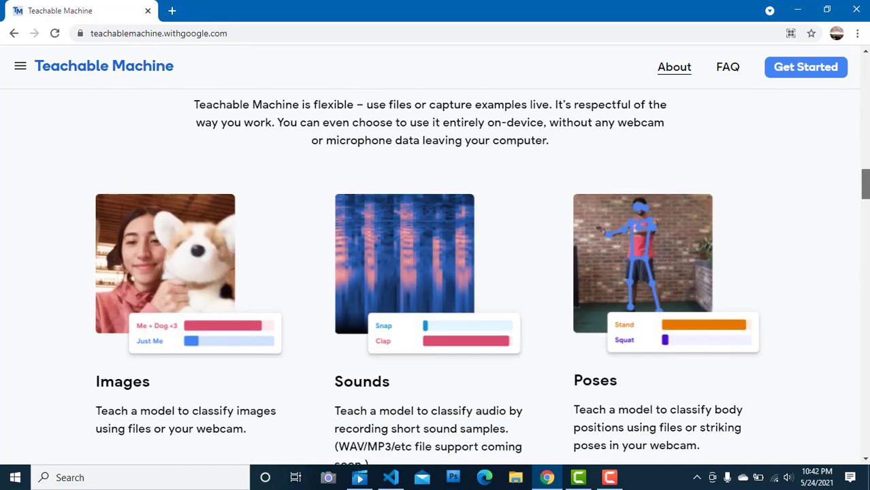
scroll(436, 272, down, 2)
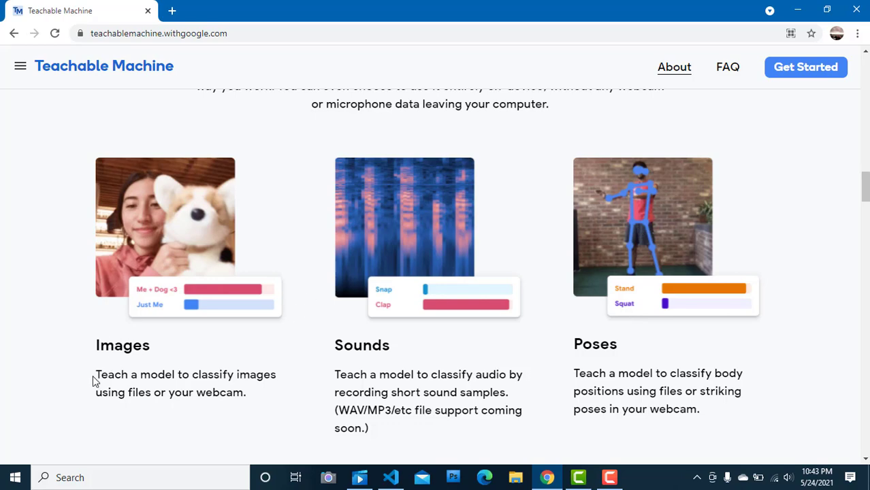
mouse_move(93, 381)
mouse_down()
mouse_move(150, 378)
mouse_move(108, 379)
mouse_up()
click(181, 407)
click(609, 482)
click(608, 485)
mouse_move(343, 394)
mouse_down()
mouse_move(367, 395)
mouse_move(337, 396)
mouse_up()
click(338, 396)
Step: Get started from the homepage and create a new Audio Project
drag(865, 191, 861, 85)
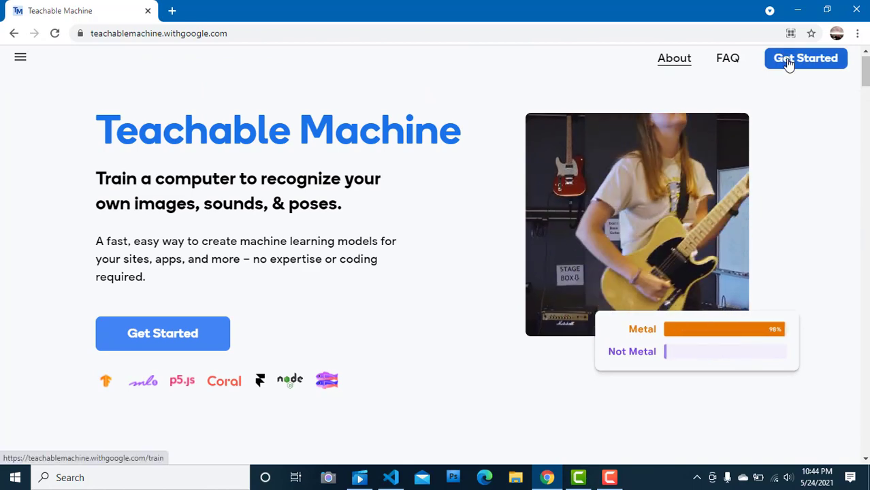
click(788, 62)
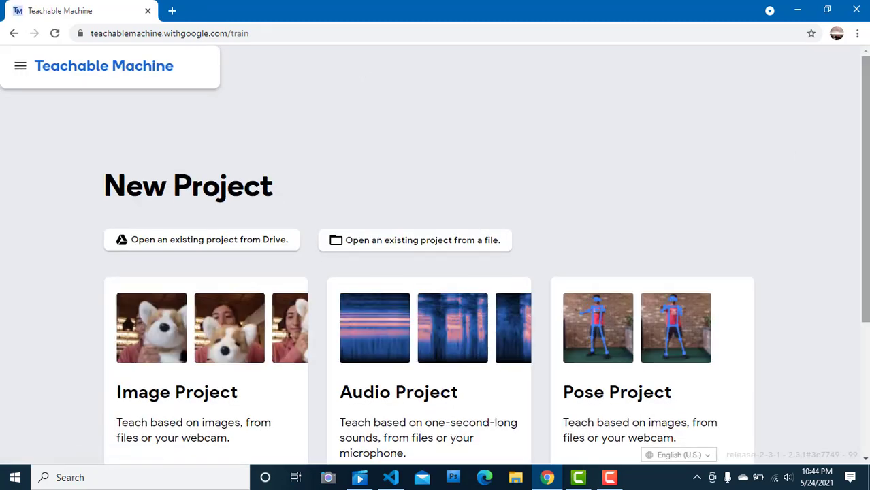
drag(865, 160, 865, 199)
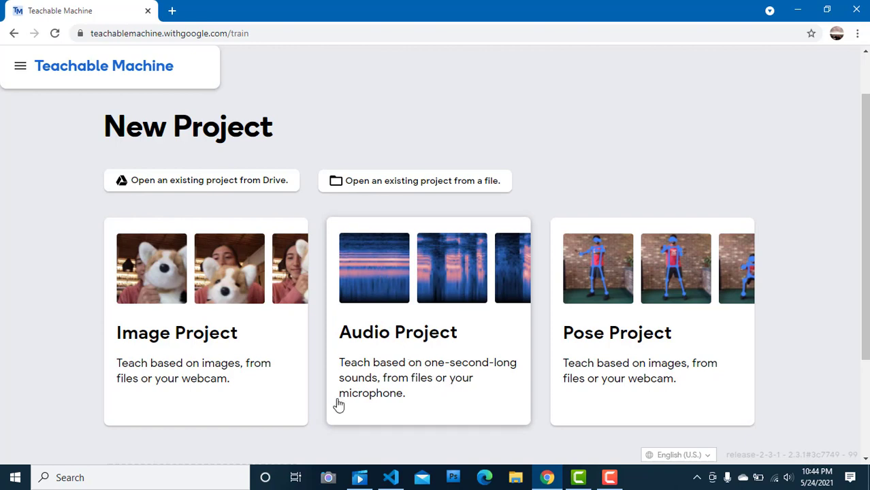
click(434, 296)
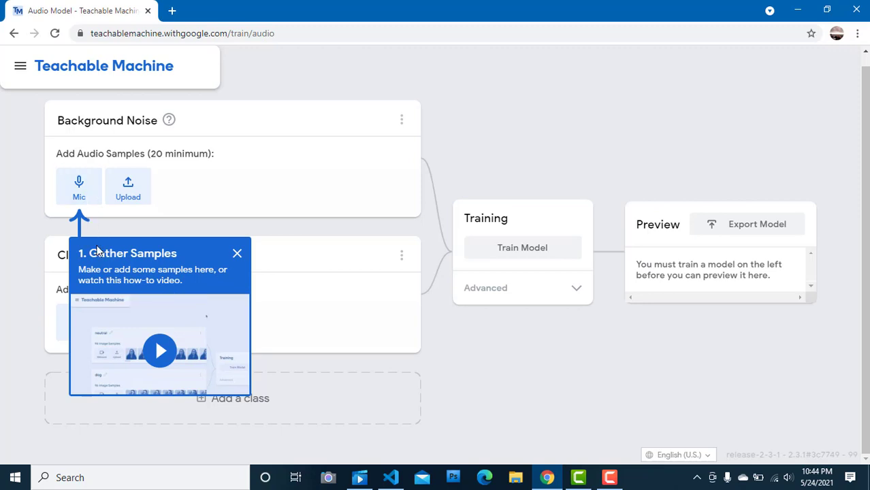
Step: Skim through the Gather Samples tutorial video and close it
click(157, 348)
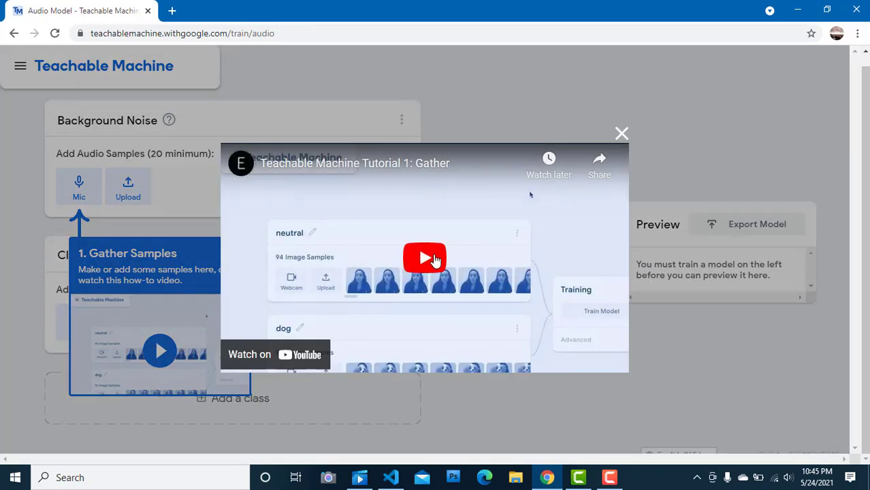
click(435, 259)
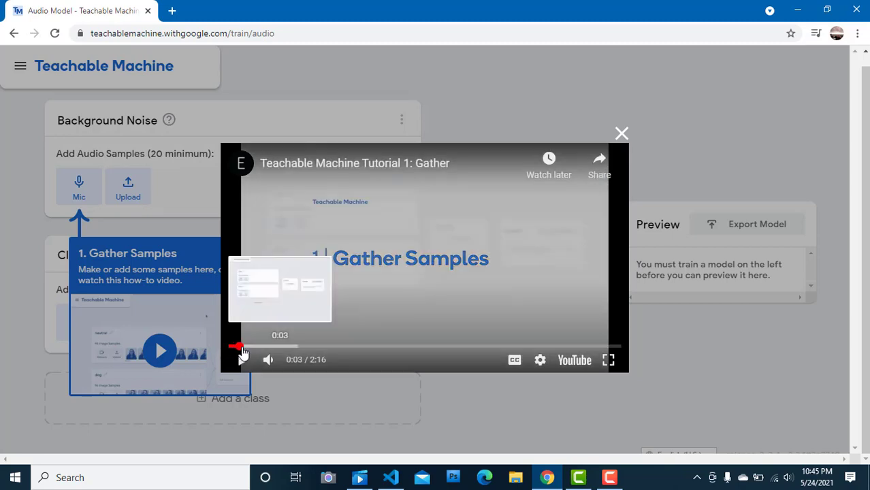
drag(241, 349, 394, 348)
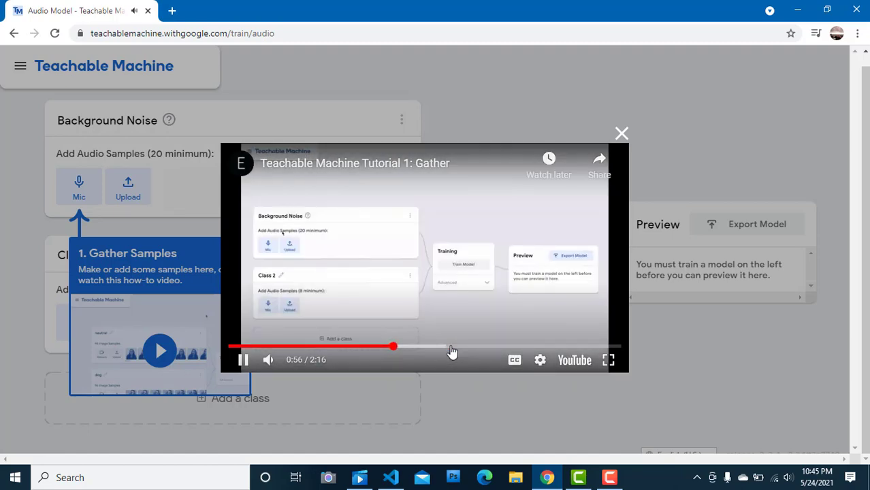
click(452, 349)
click(551, 347)
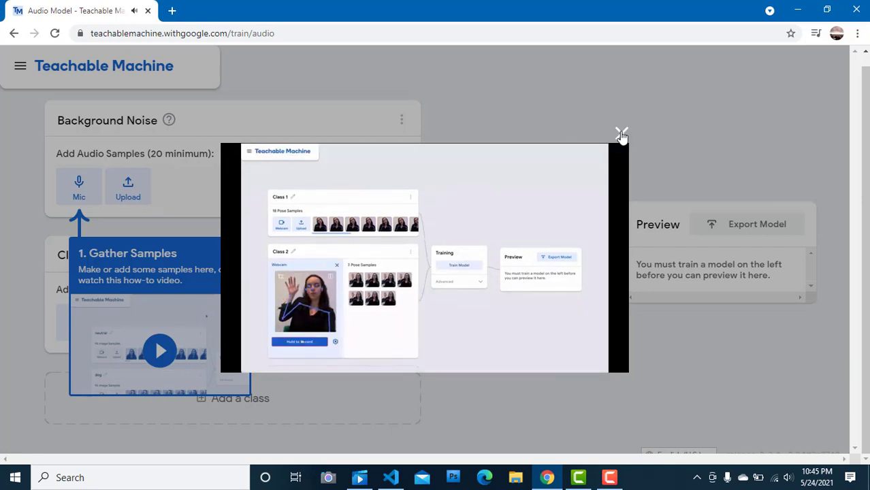
click(621, 135)
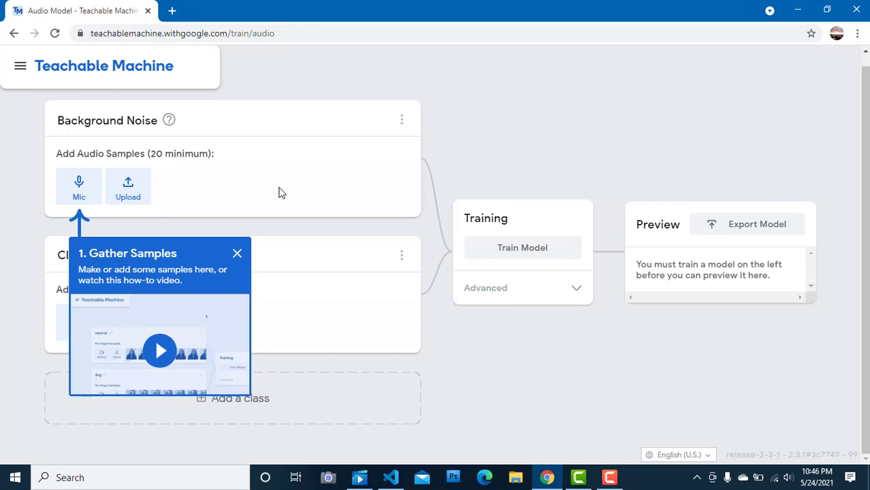
Step: Record a 20-second Background Noise clip with the microphone and play it back, closing the recorder without extracting samples
click(89, 196)
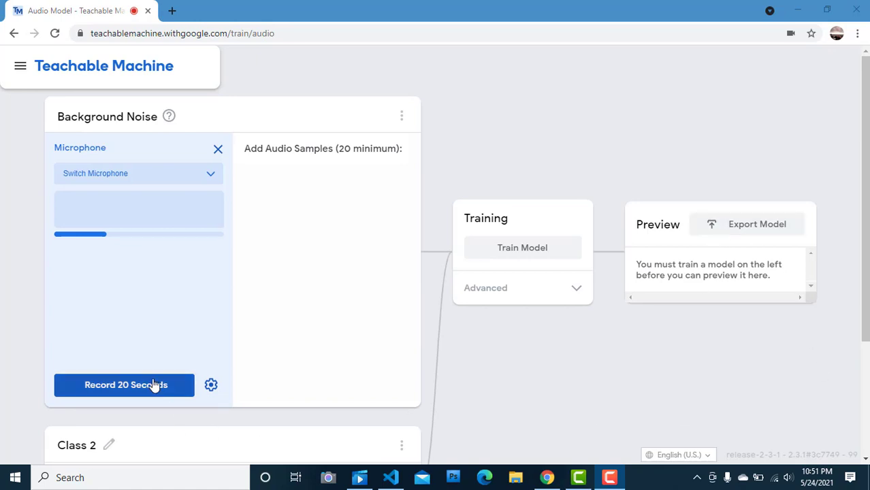
click(211, 385)
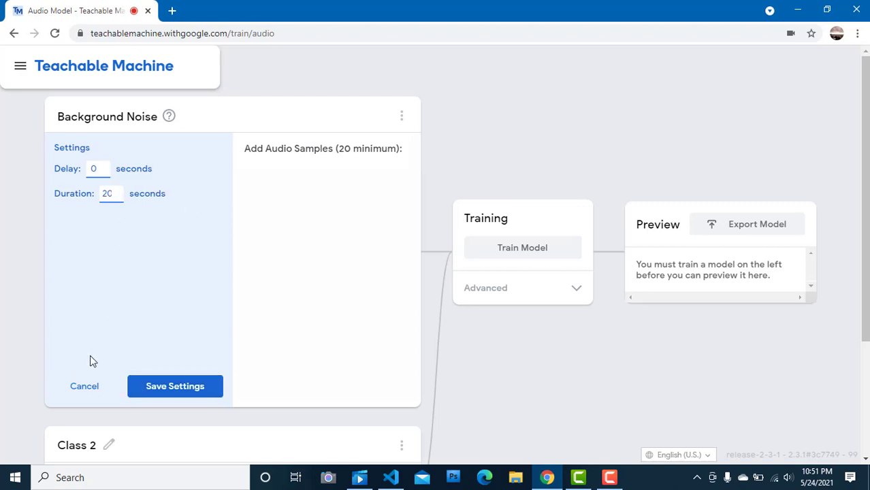
click(179, 388)
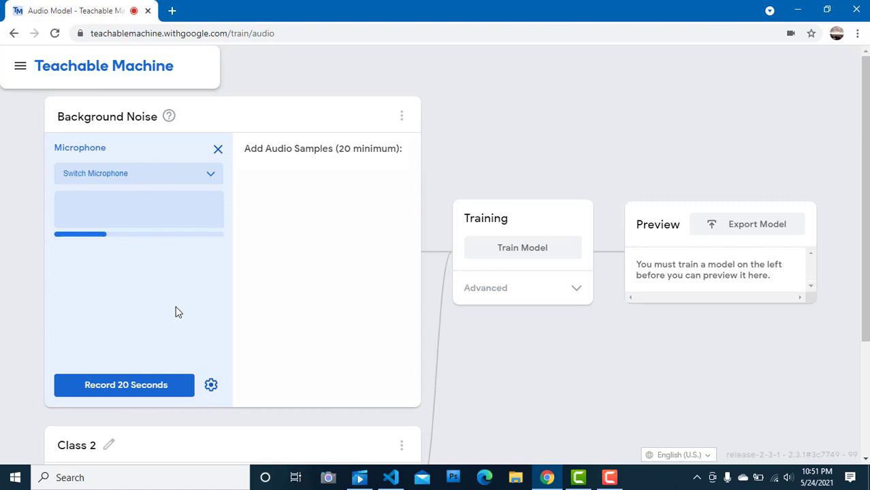
click(154, 388)
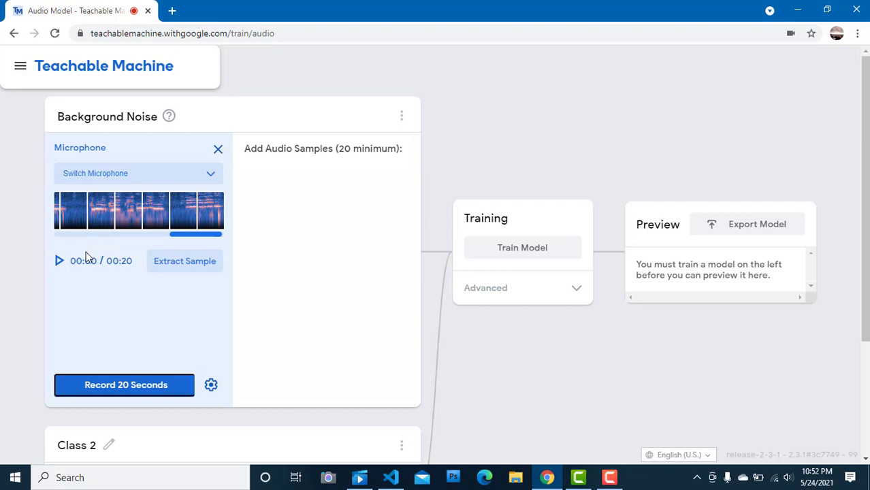
click(57, 264)
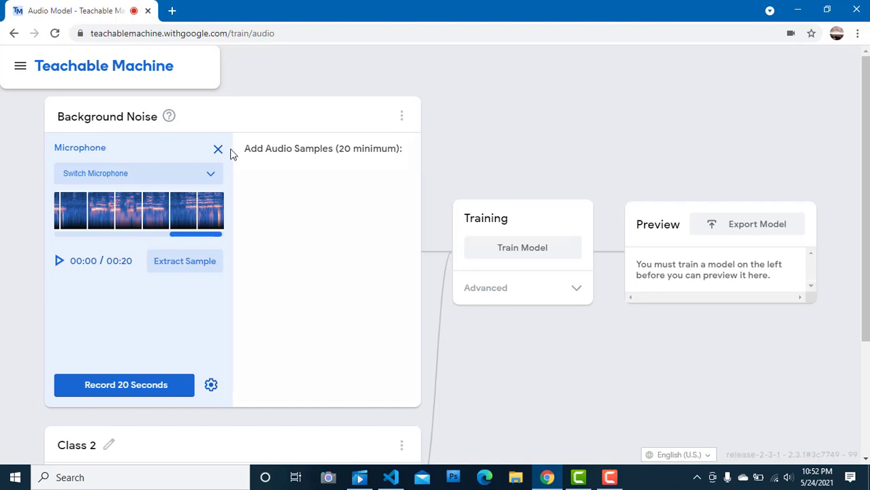
scroll(230, 154, down, 1)
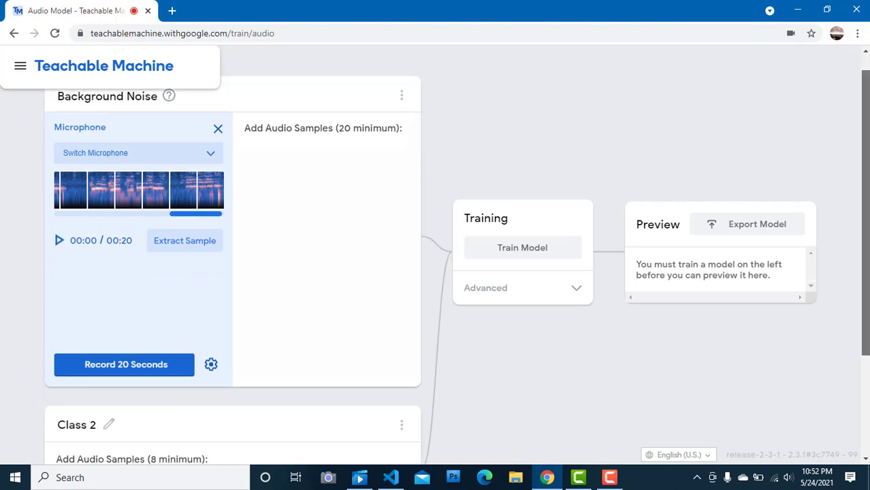
click(219, 127)
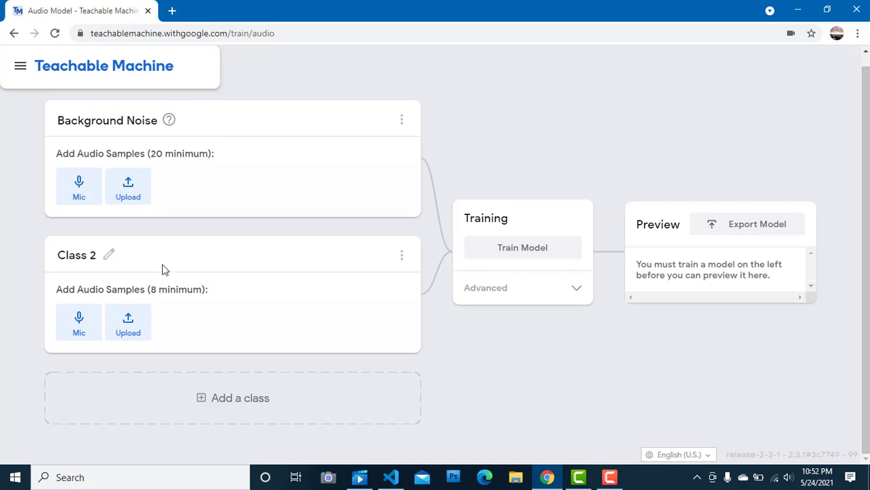
Step: Rename Class 2 as "Gajah"
click(89, 264)
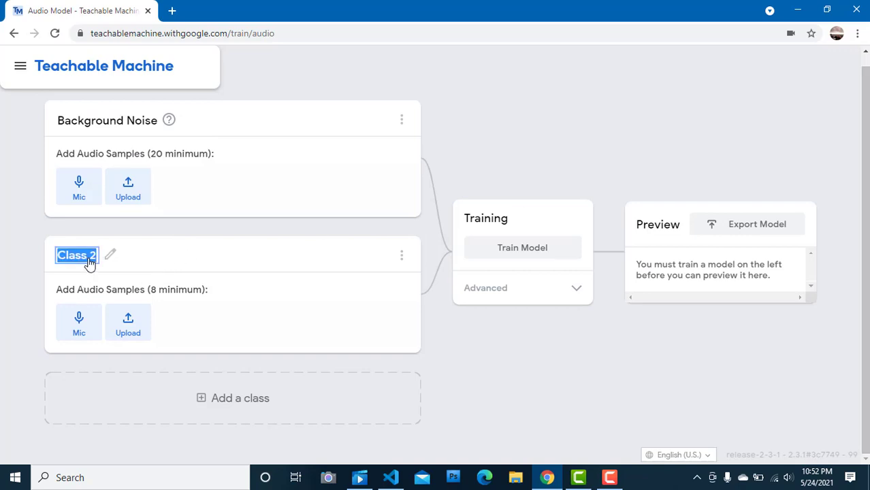
text(Gajah)
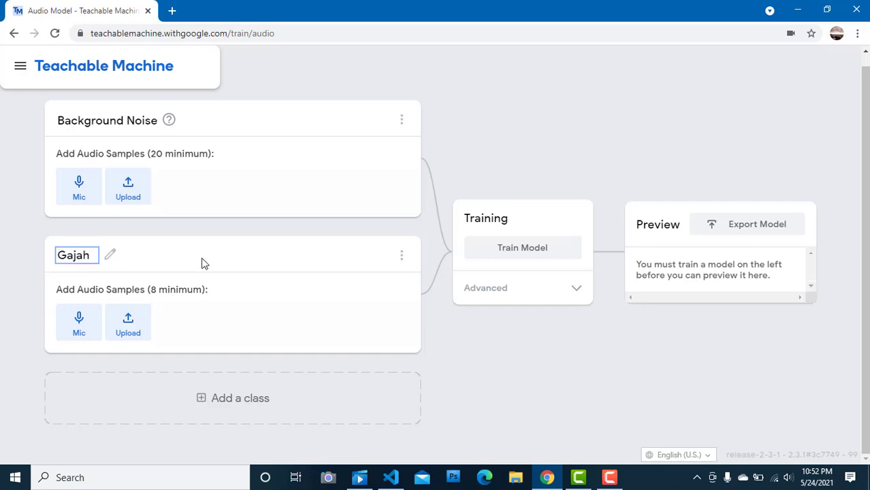
click(417, 352)
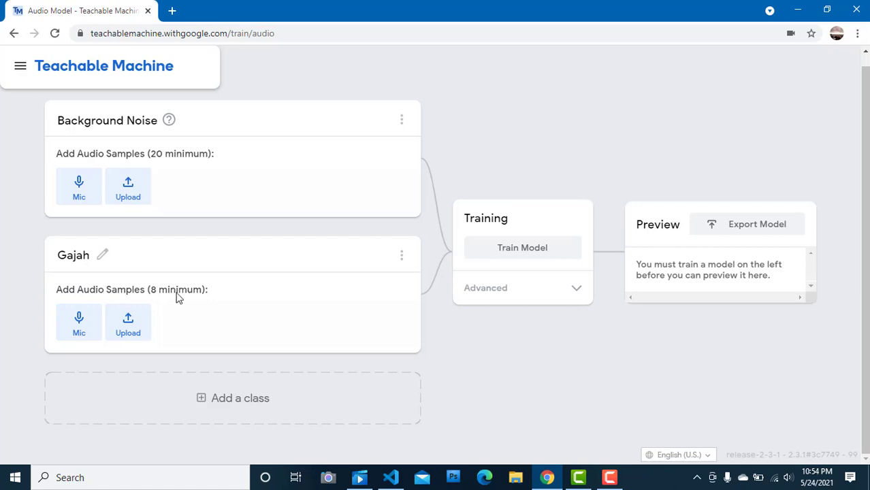
Step: Set the Gajah class's microphone recording duration to 3 seconds and record a clip
click(80, 322)
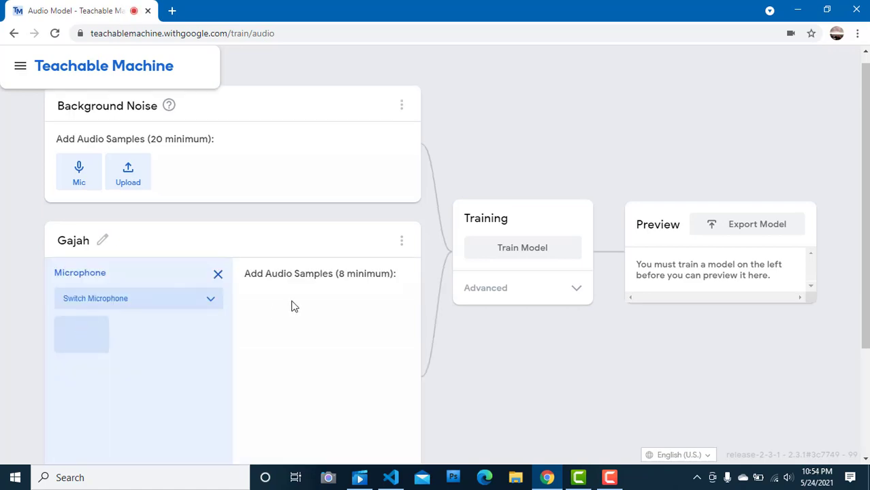
drag(864, 235, 864, 341)
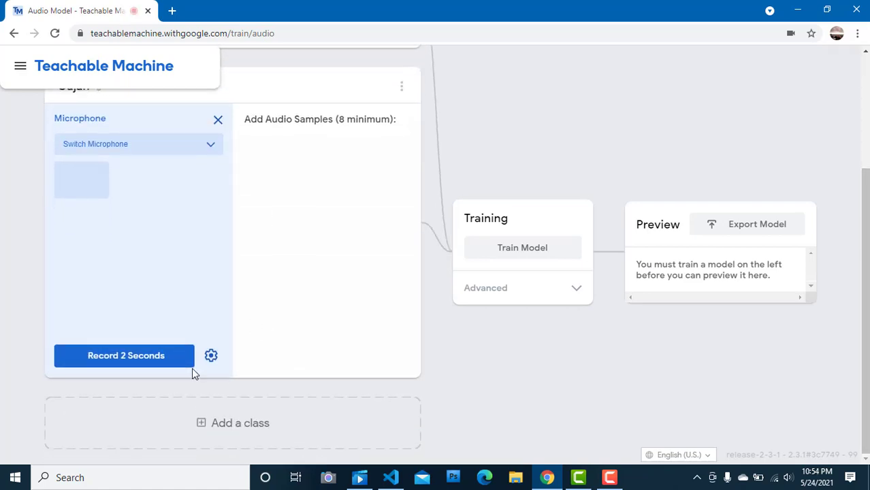
click(211, 356)
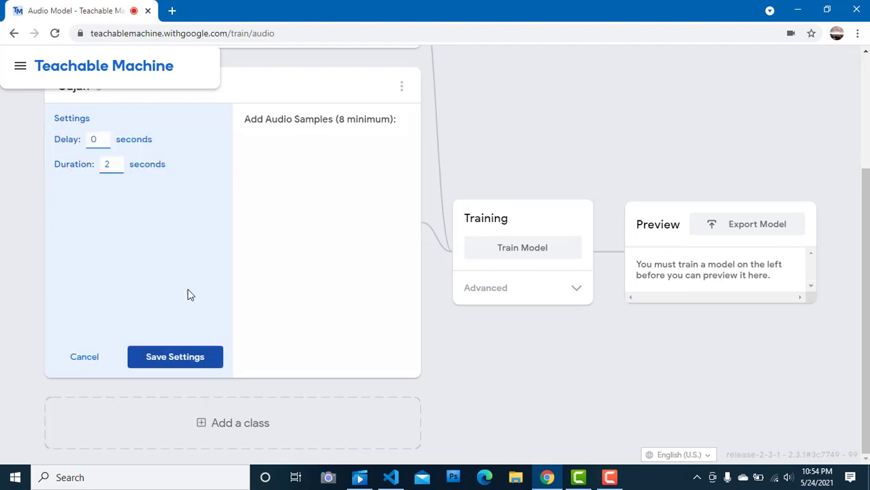
click(116, 164)
click(178, 359)
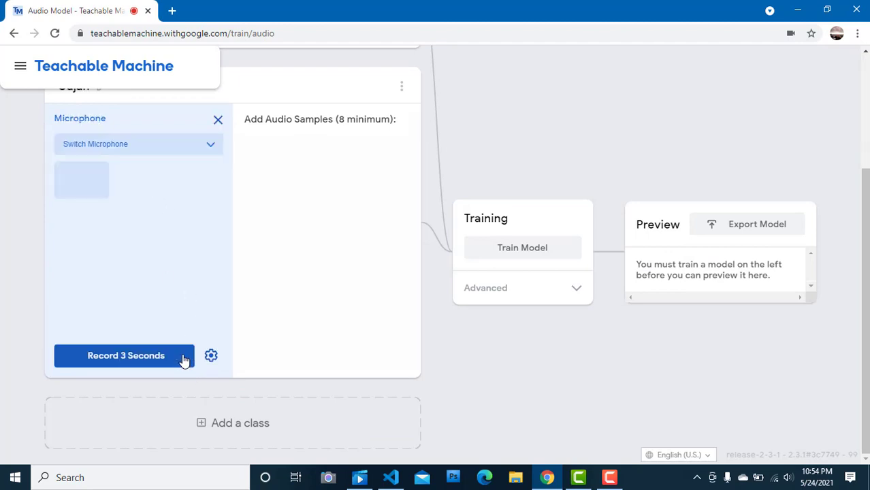
click(130, 356)
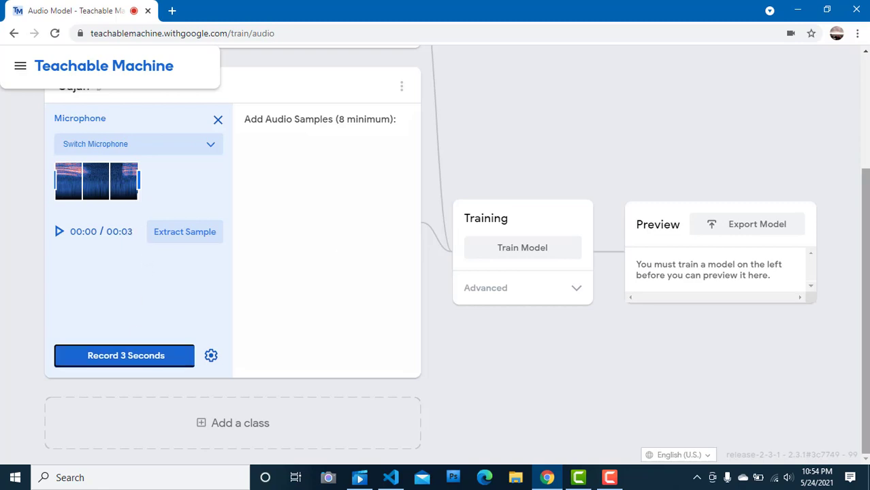
Step: Close the Gajah microphone recorder and add a third class to the project
drag(866, 258, 866, 225)
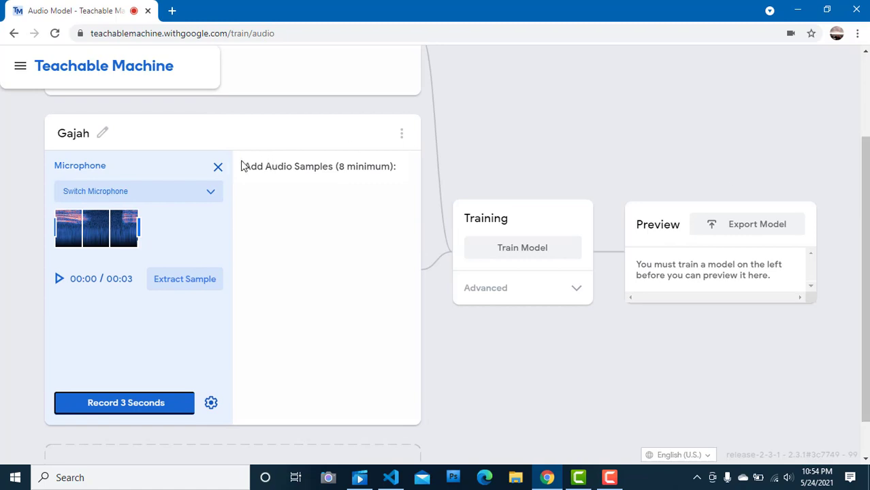
click(217, 167)
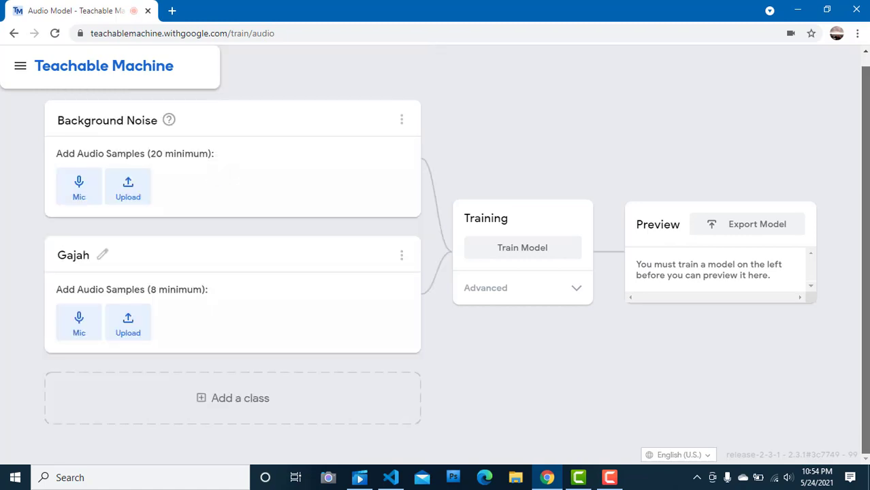
click(207, 402)
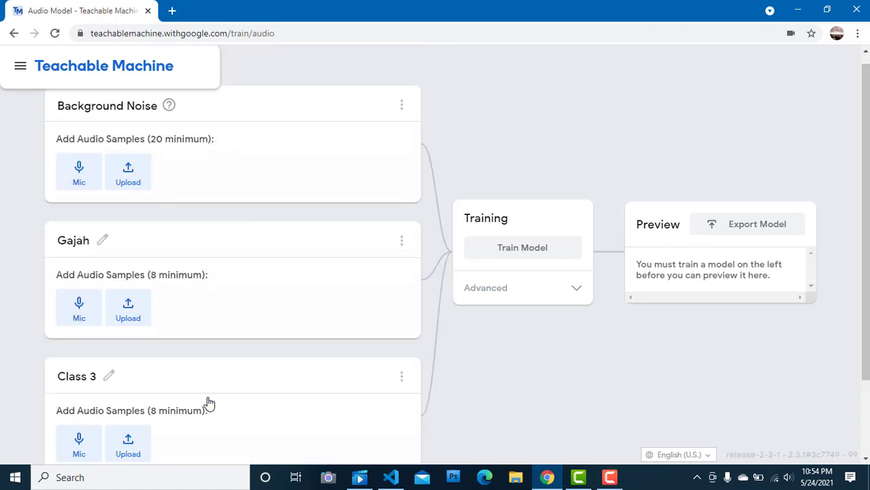
Step: Rename Class 3 as "Gemericik Air"
scroll(558, 297, down, 2)
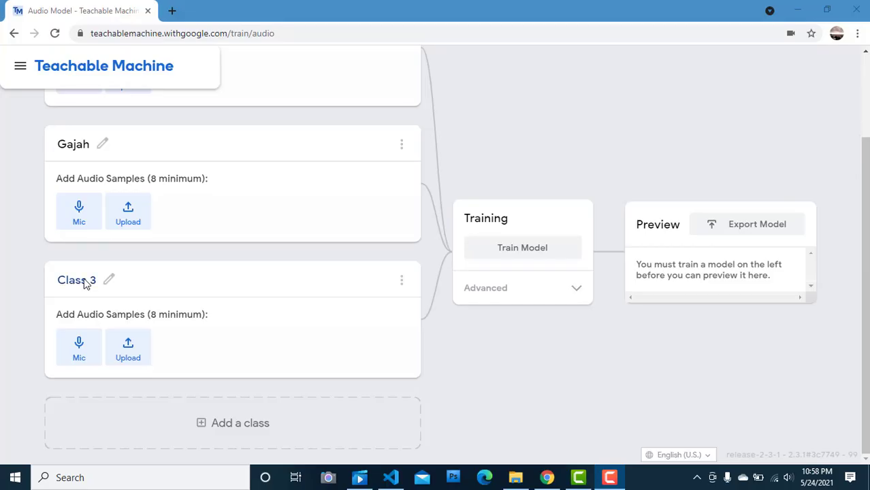
double_click(84, 281)
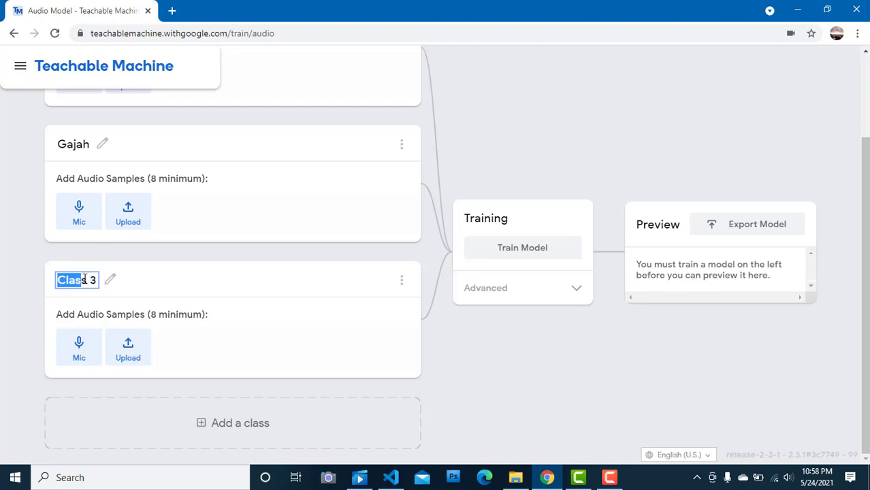
drag(97, 280, 51, 285)
text(Gemer)
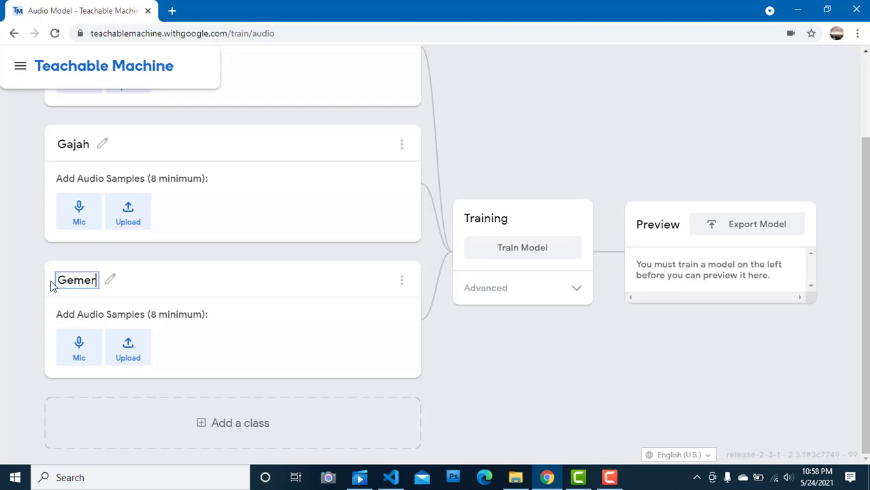
text(icik)
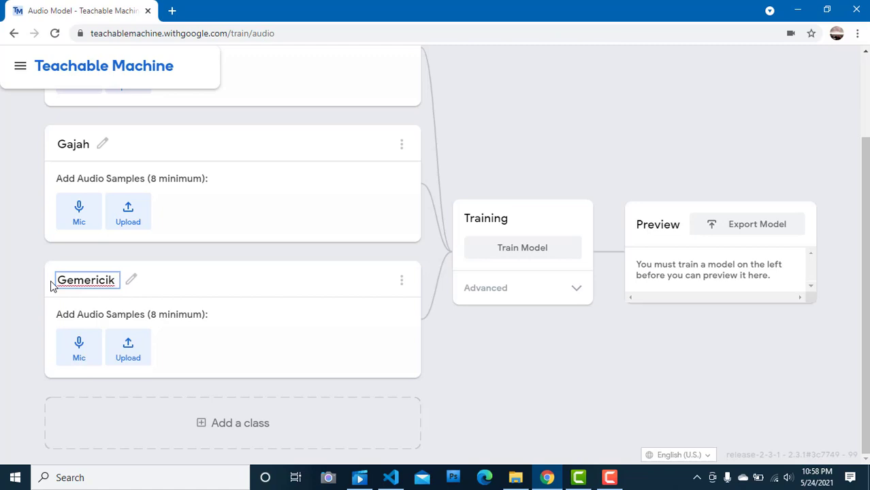
text( Air)
click(236, 368)
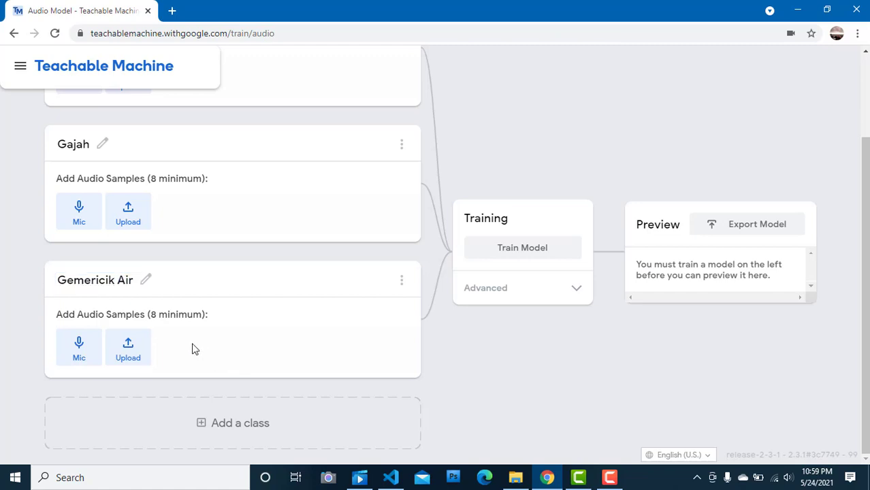
Step: Record a 3-second microphone clip for the Gemericik Air class and close its recorder
click(80, 343)
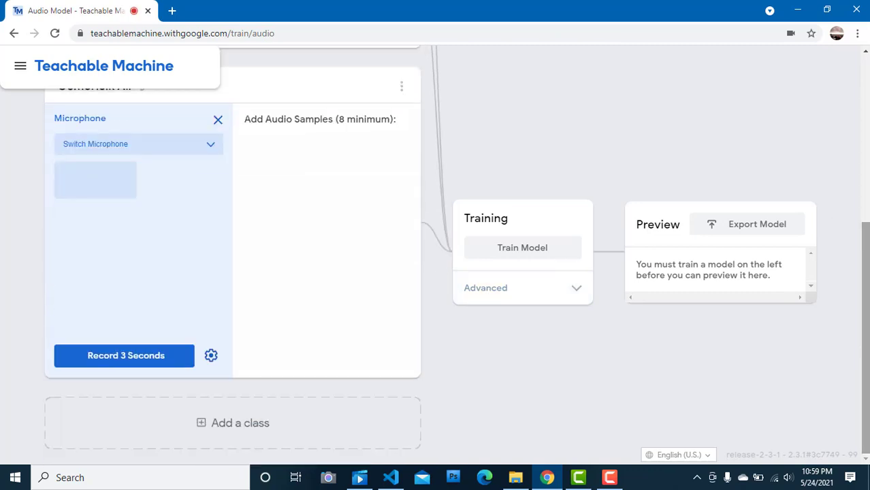
click(142, 359)
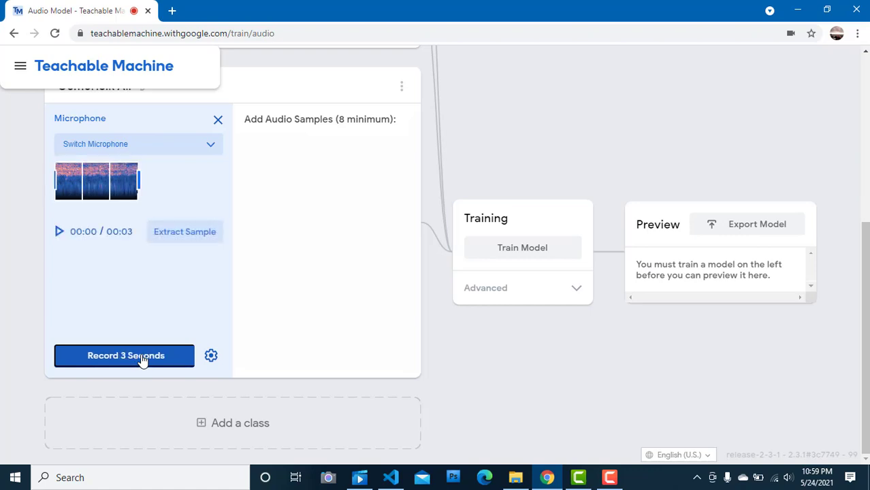
click(218, 119)
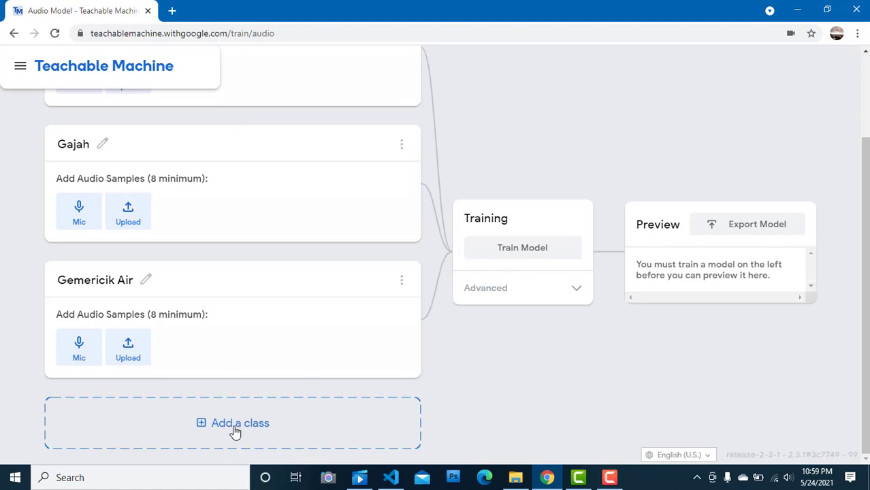
Step: Add a fourth class and name it "Ayam Berkokok"
drag(864, 354, 811, 426)
click(243, 445)
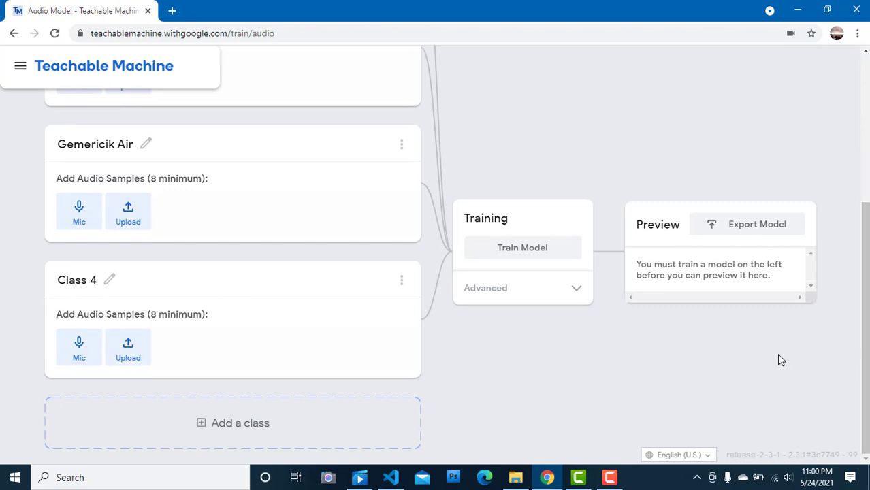
click(88, 283)
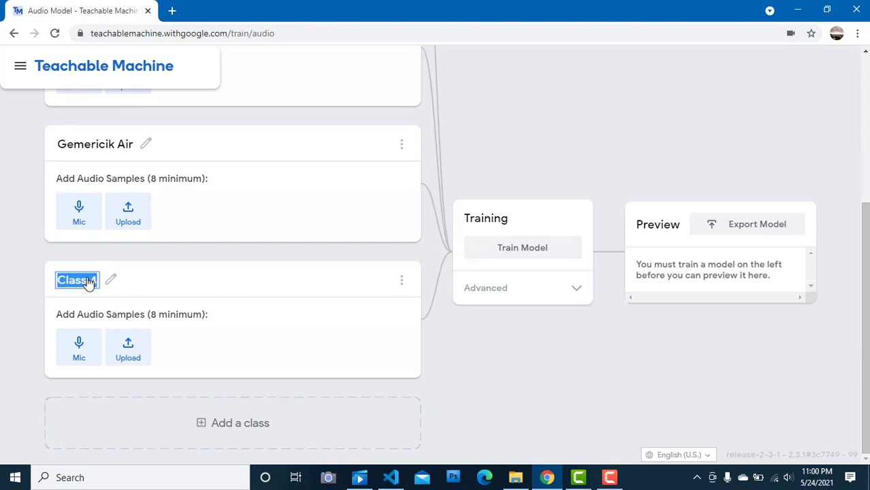
text(Ayam)
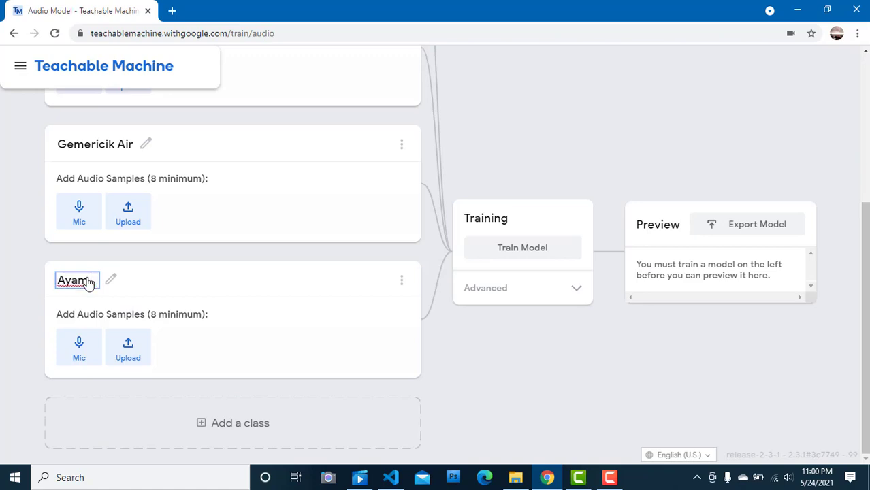
text( Berkokok)
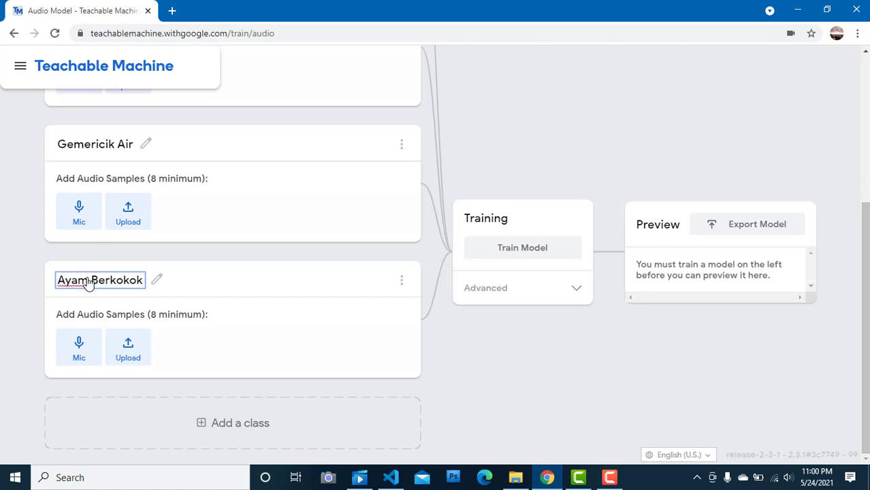
Step: Record a 3-second microphone clip for the Ayam Berkokok class
click(80, 344)
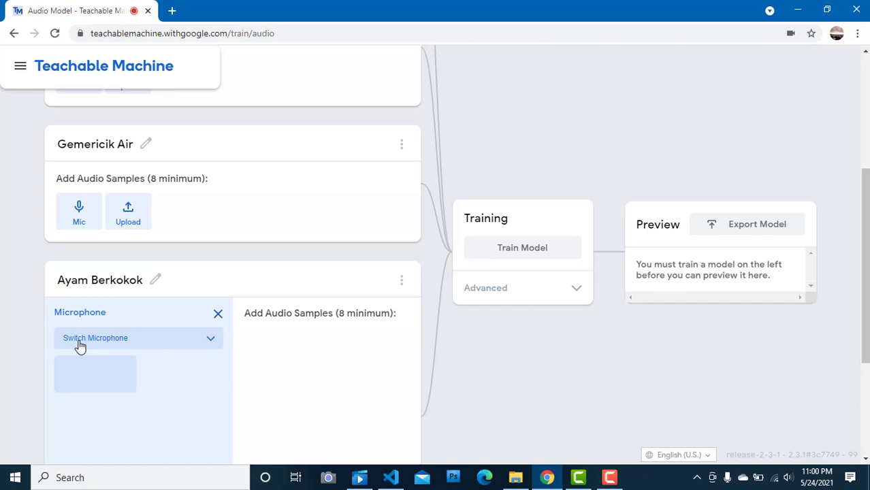
scroll(80, 347, down, 3)
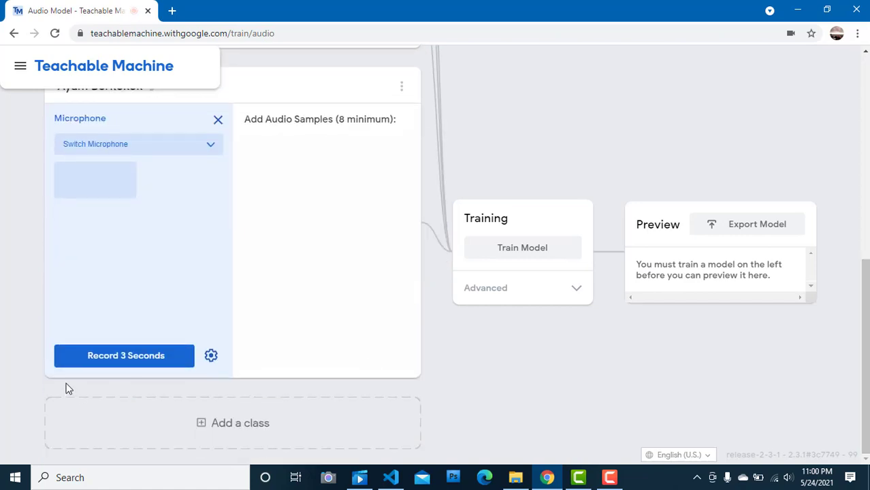
click(212, 358)
click(214, 361)
click(131, 361)
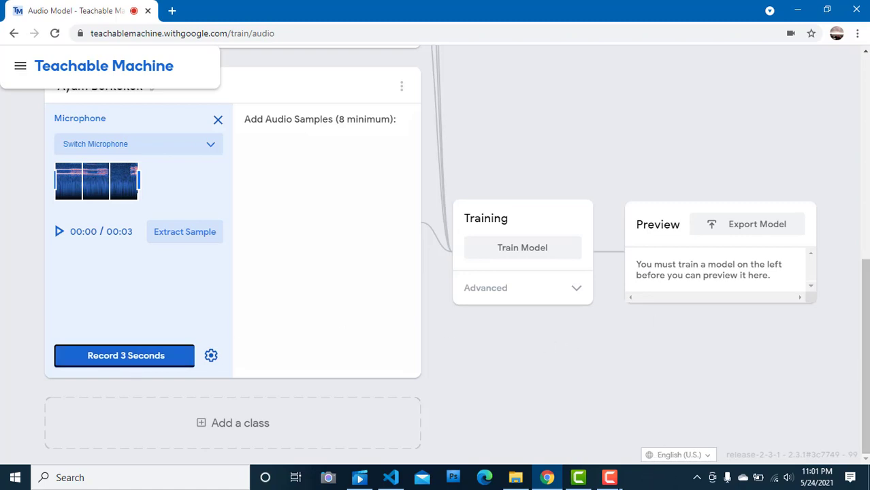
click(609, 478)
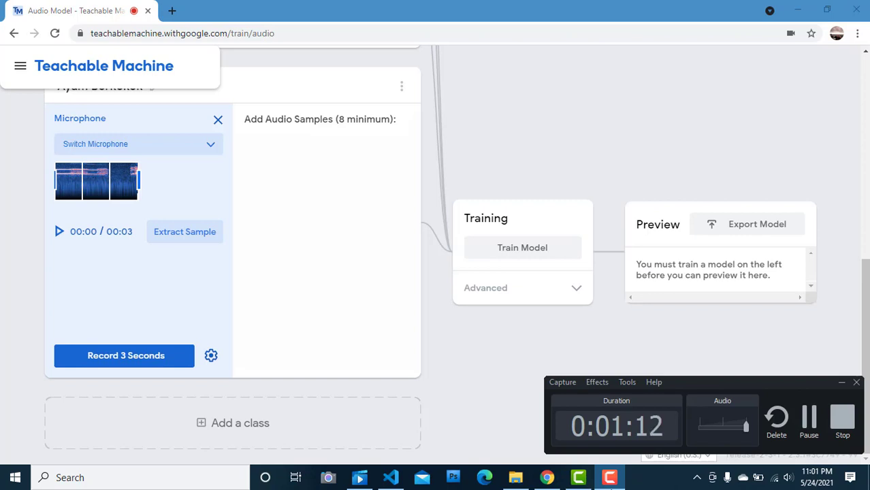
click(609, 478)
drag(864, 269, 866, 341)
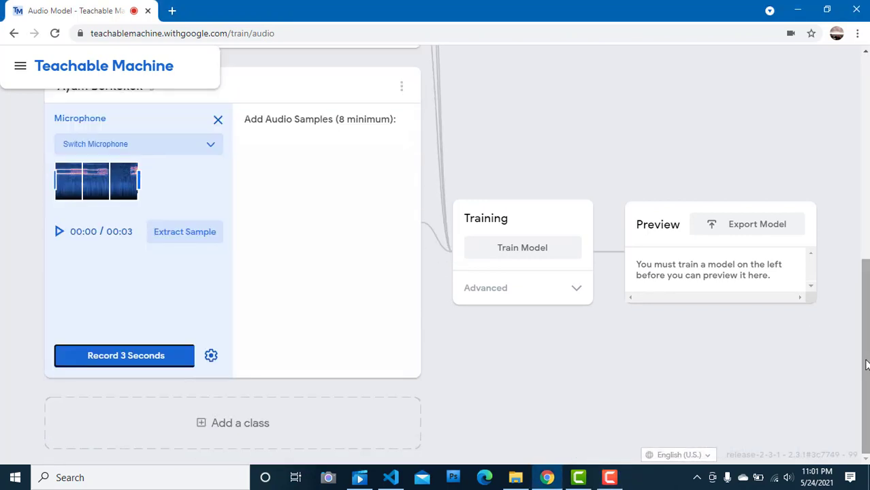
Step: Close the Ayam Berkokok recorder and extract the samples from the 20-second Background Noise recording, closing that recorder too
click(218, 121)
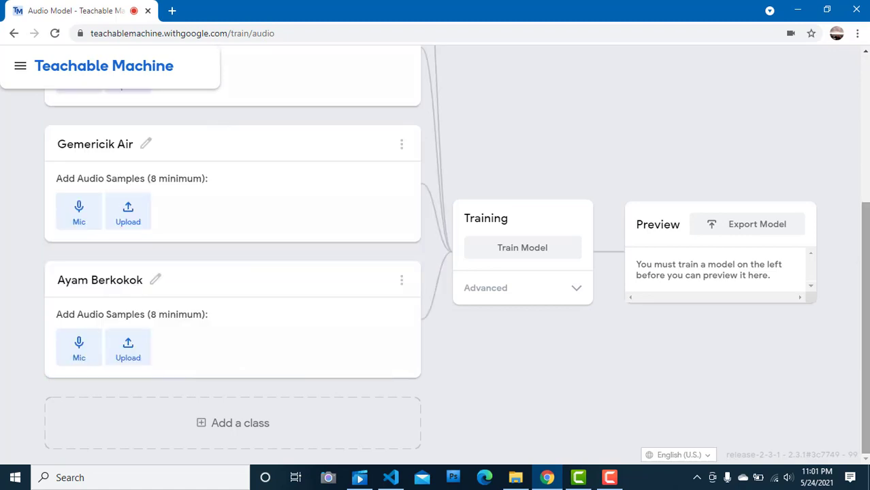
drag(864, 300, 863, 129)
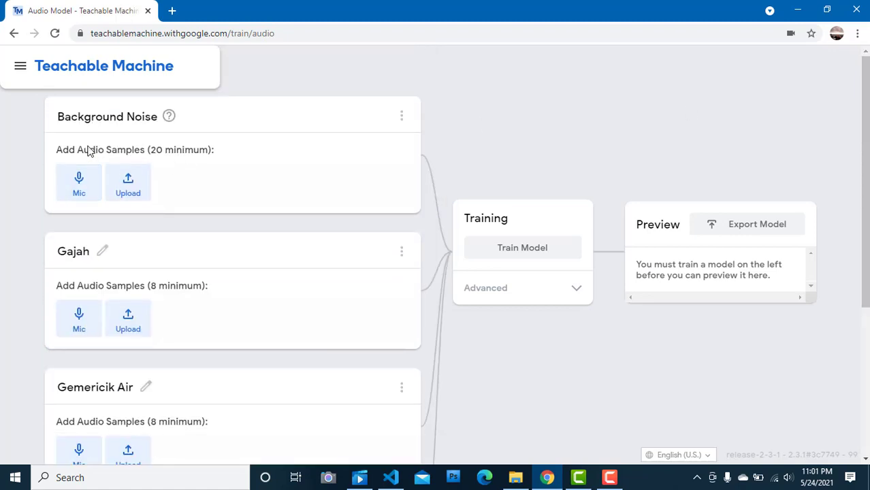
click(79, 180)
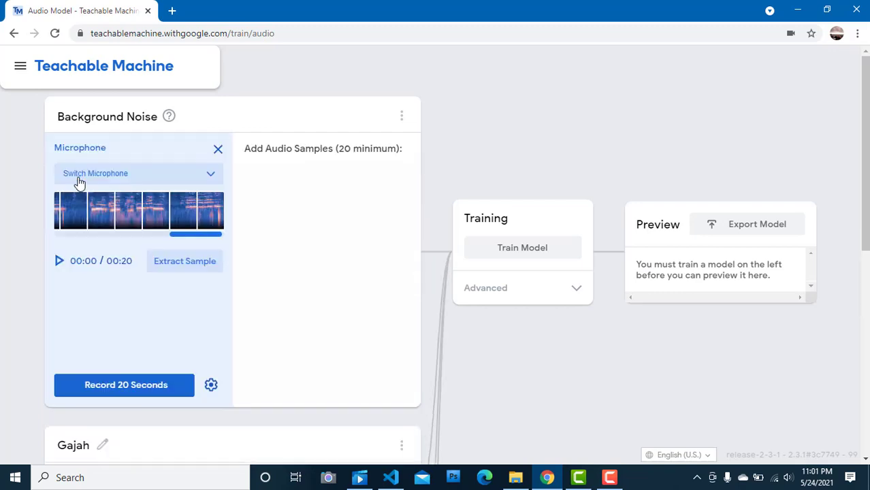
click(178, 262)
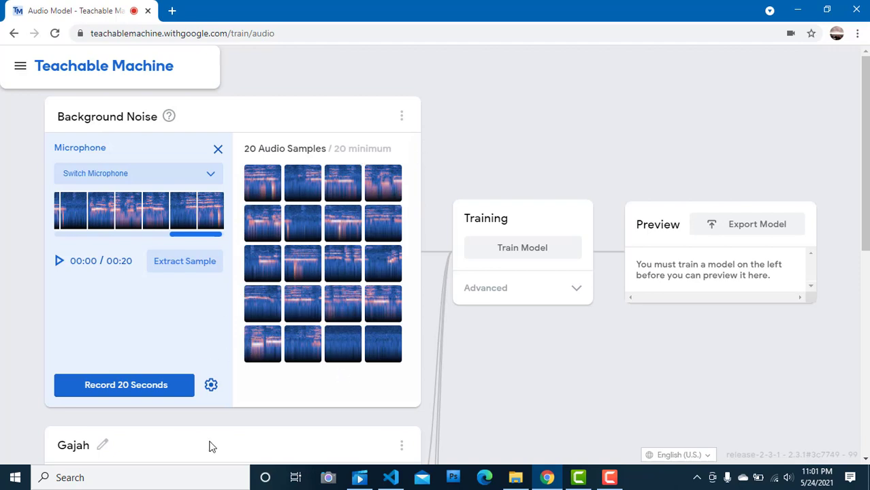
mouse_move(863, 129)
mouse_down()
mouse_move(848, 237)
mouse_move(859, 127)
mouse_up()
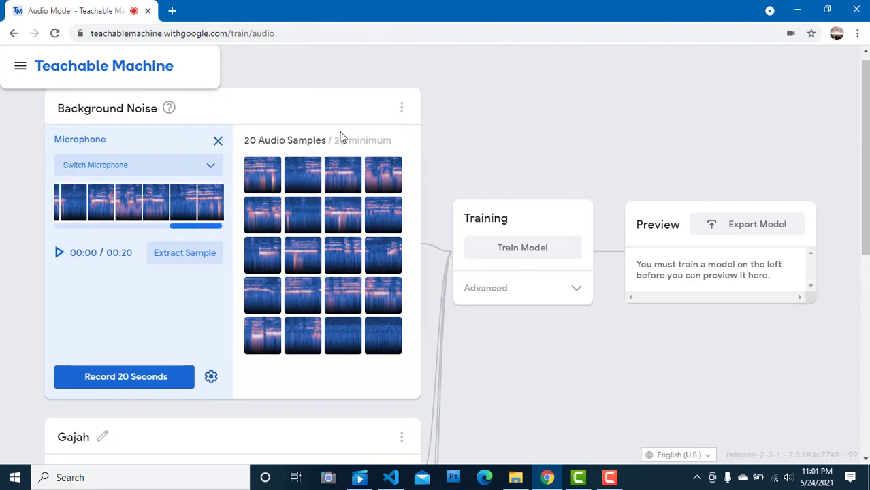
click(217, 140)
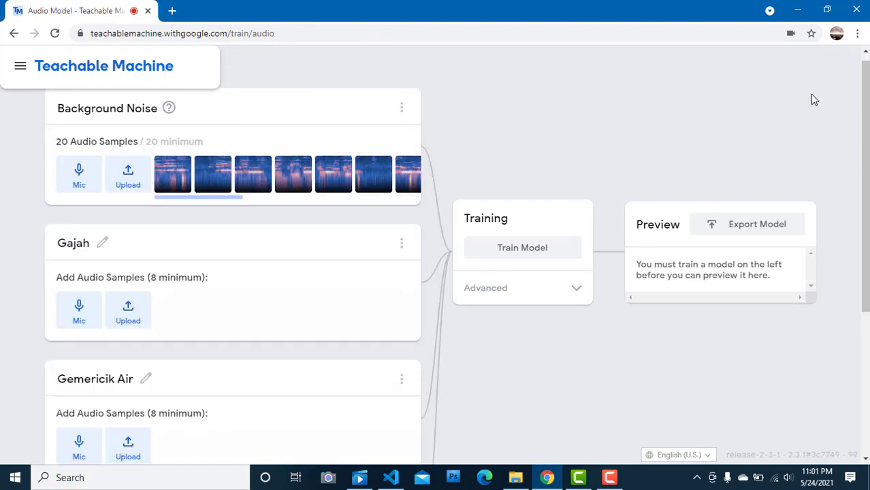
Step: Extract samples repeatedly from the Gajah class's 3-second recording until it holds 21 audio samples
scroll(157, 204, down, 1)
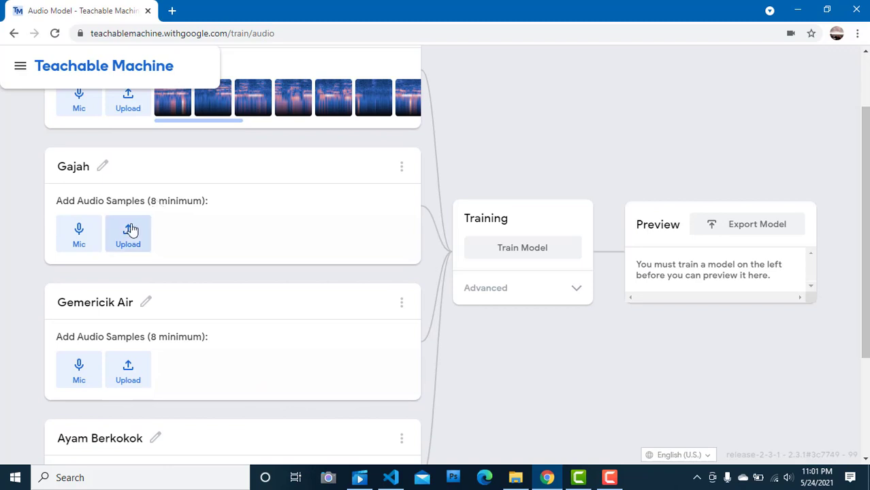
click(76, 245)
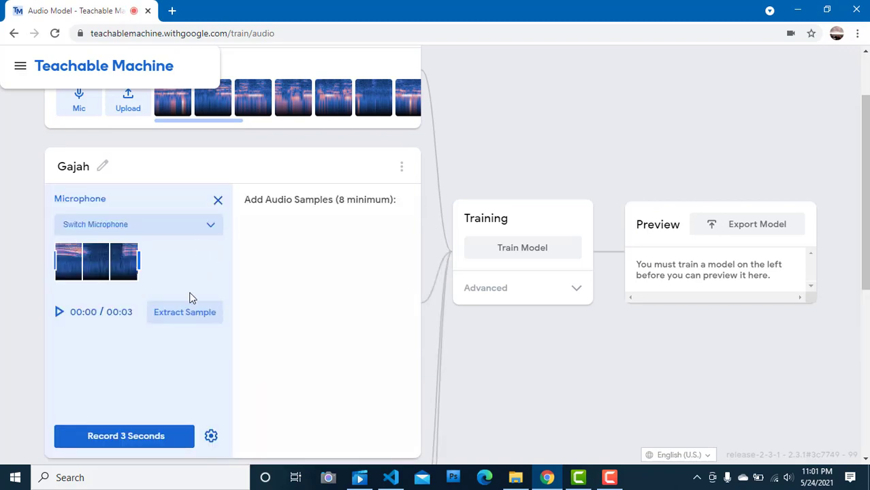
click(183, 312)
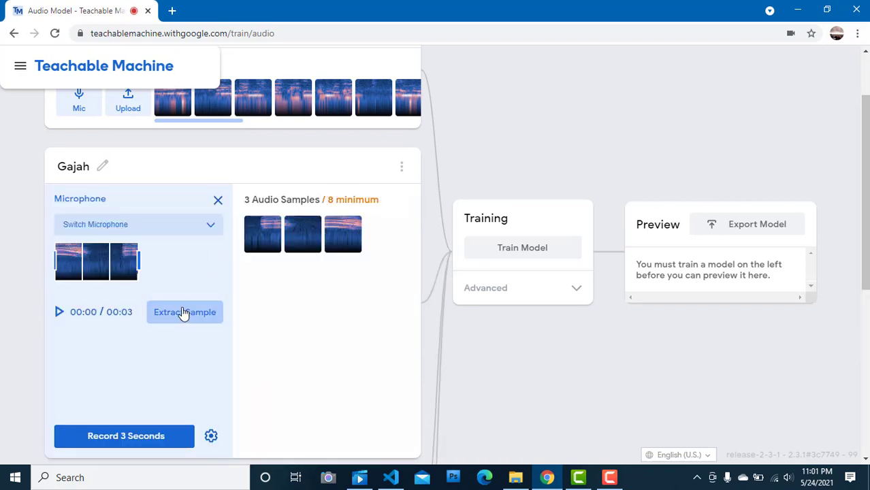
click(183, 312)
click(183, 312)
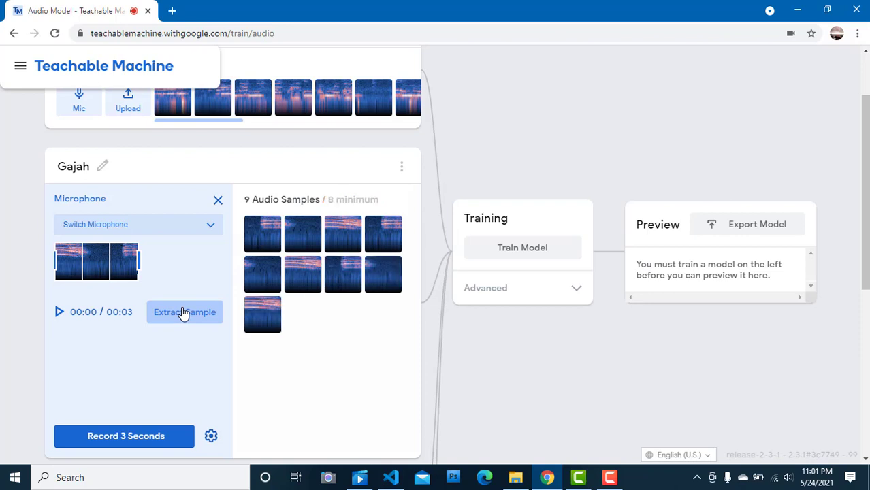
click(184, 312)
click(182, 312)
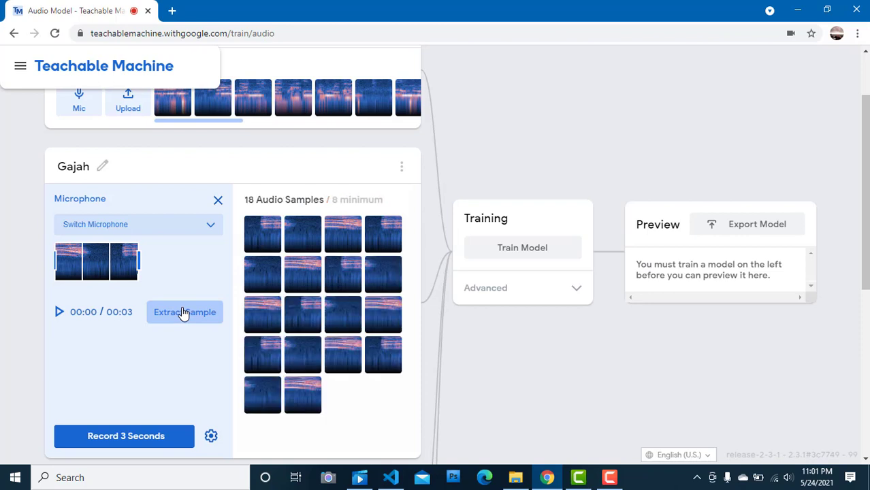
click(183, 312)
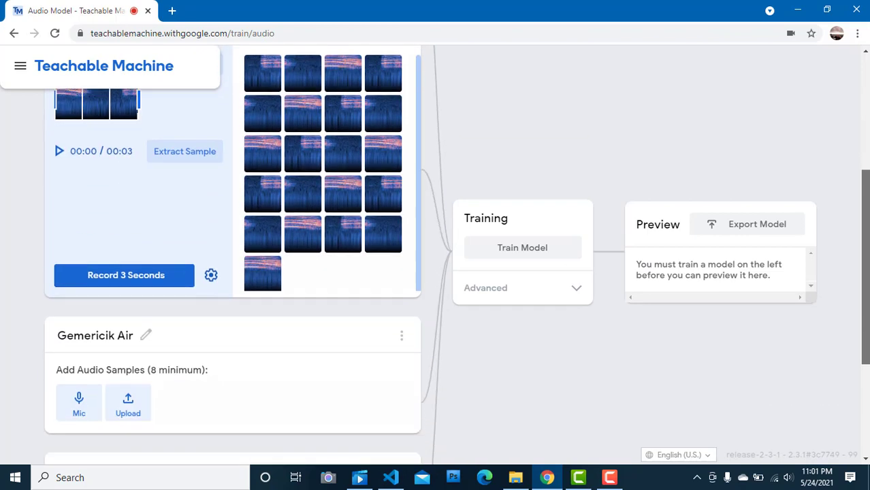
Step: Extract samples repeatedly from the Gemericik Air class's 3-second microphone recording until it holds 21 audio samples
scroll(864, 190, down, 3)
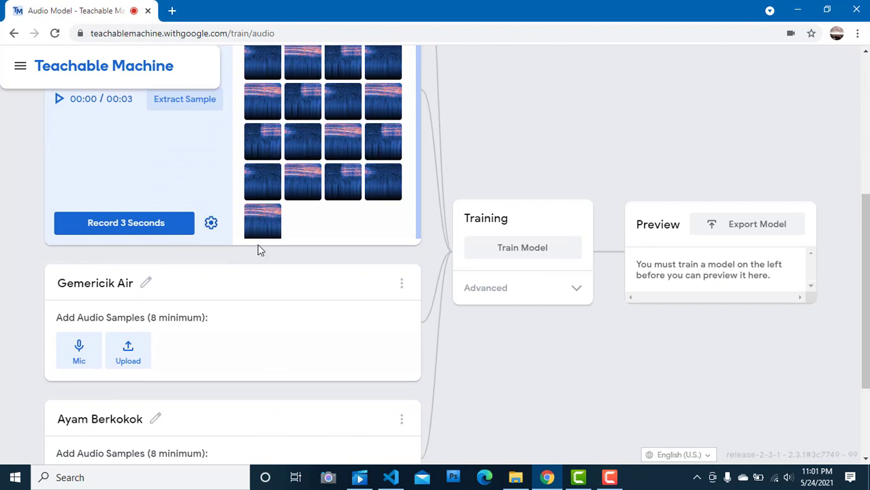
click(80, 345)
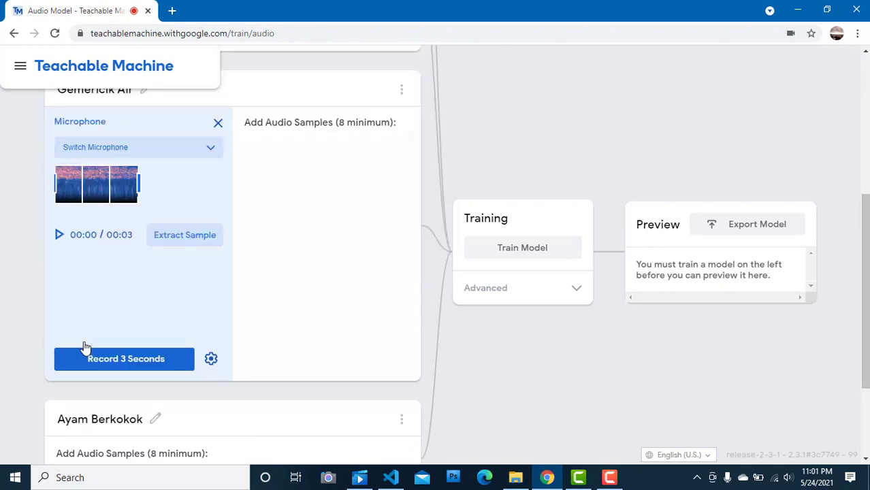
click(184, 236)
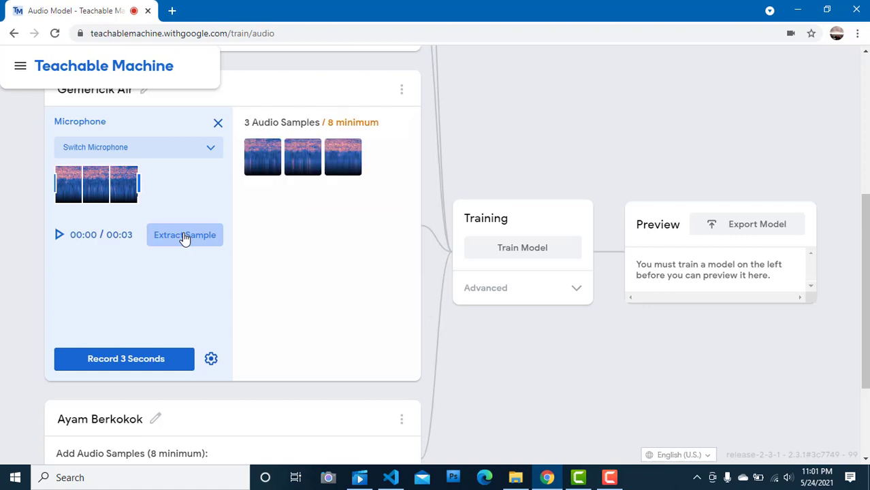
click(183, 236)
click(183, 236)
click(184, 236)
click(184, 236)
click(184, 236)
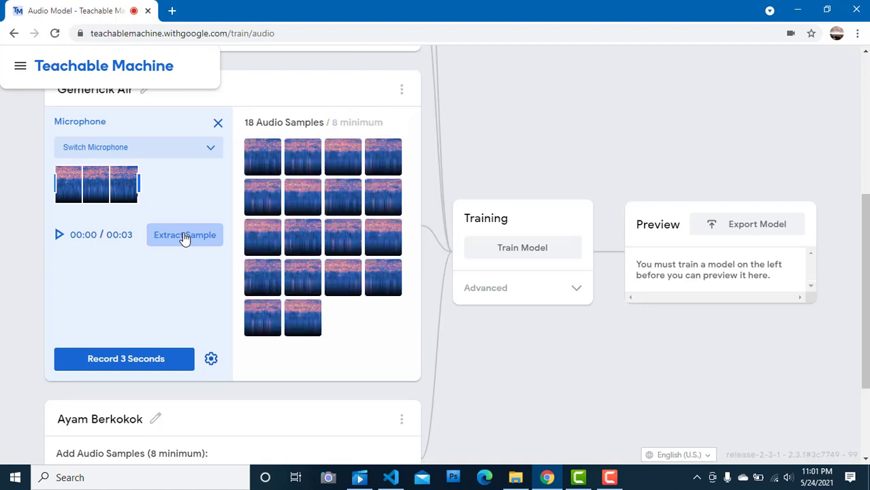
click(184, 236)
Step: Extract samples repeatedly from the Ayam Berkokok class's 3-second microphone recording until it holds 21 audio samples
scroll(384, 324, down, 2)
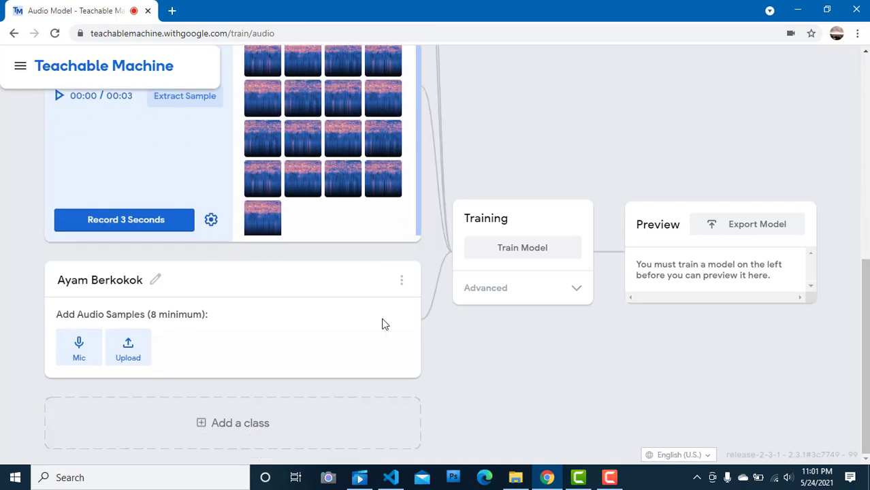
click(81, 348)
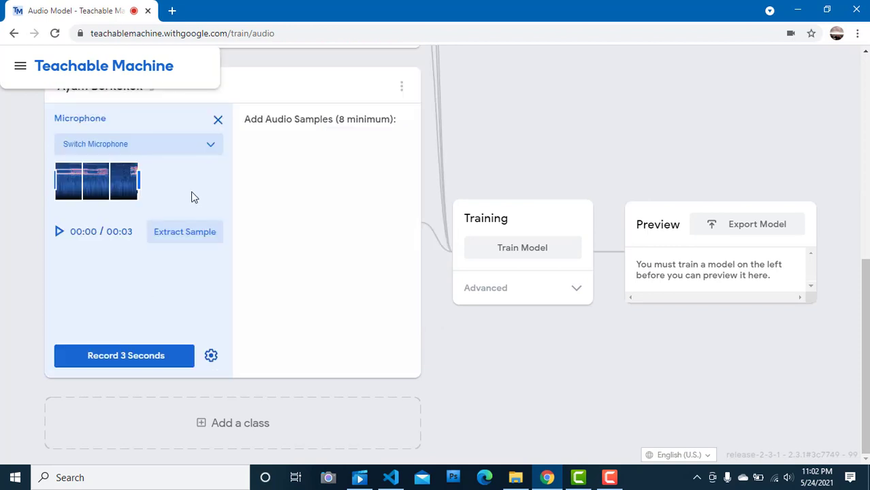
click(184, 236)
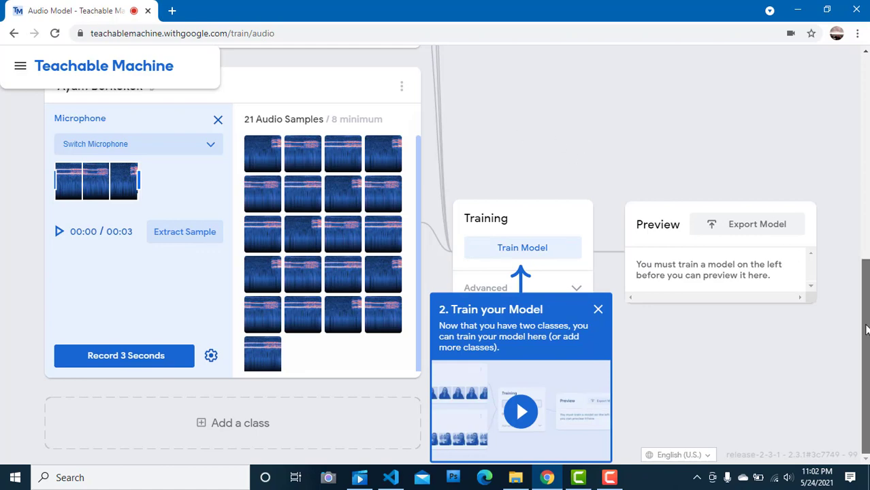
Step: Train the audio model and examine the live microphone preview's output for all four classes
drag(865, 325, 864, 387)
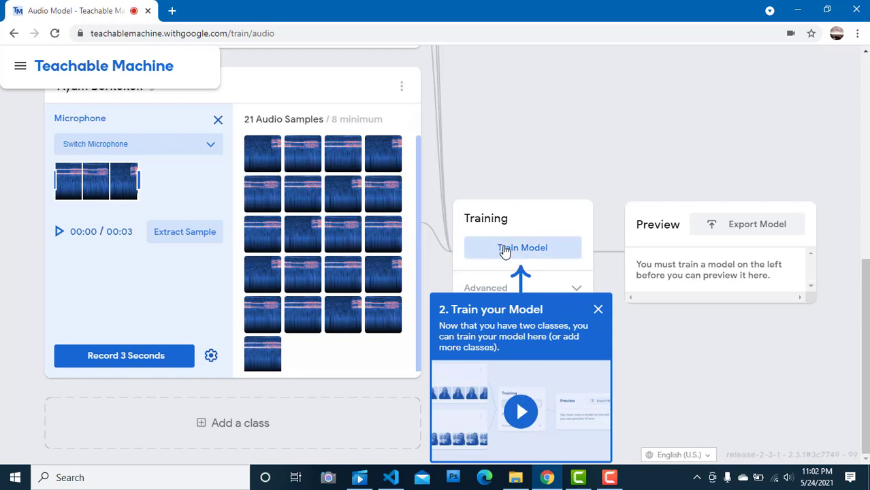
click(505, 250)
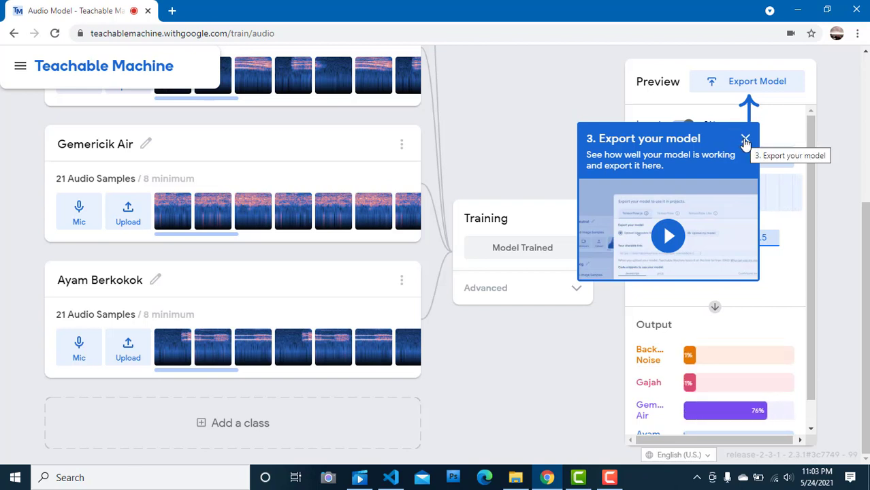
click(746, 140)
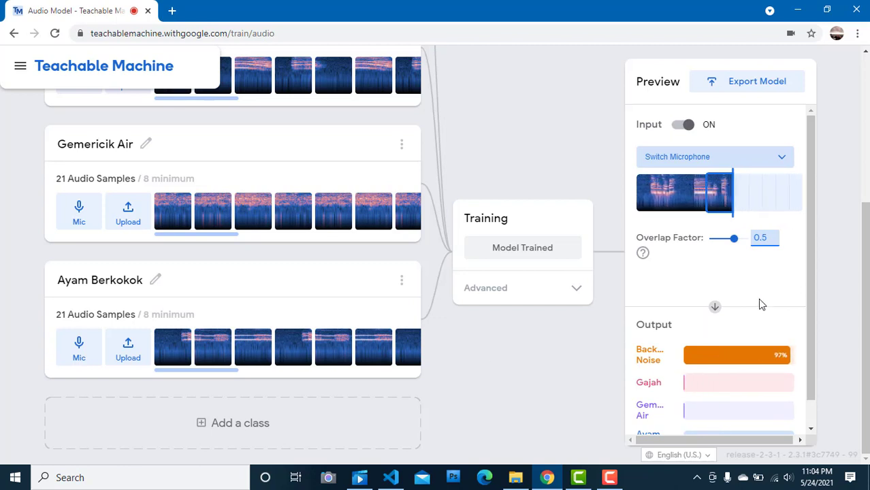
scroll(811, 278, down, 1)
drag(818, 338, 818, 351)
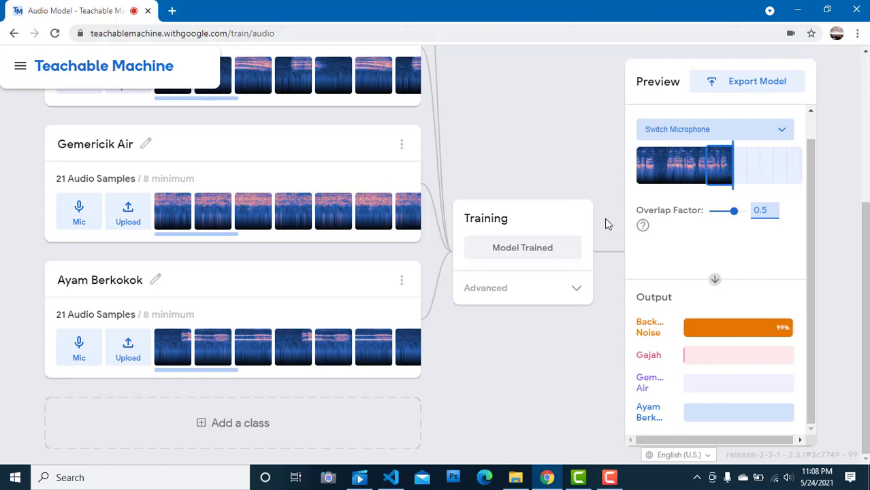
Step: Export the trained model in Tensorflow.js format with the Download option and download it
click(749, 82)
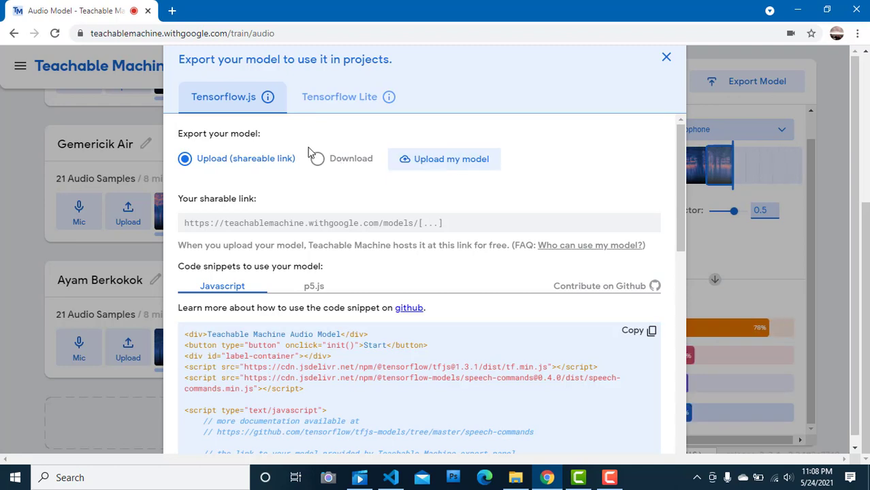
click(325, 165)
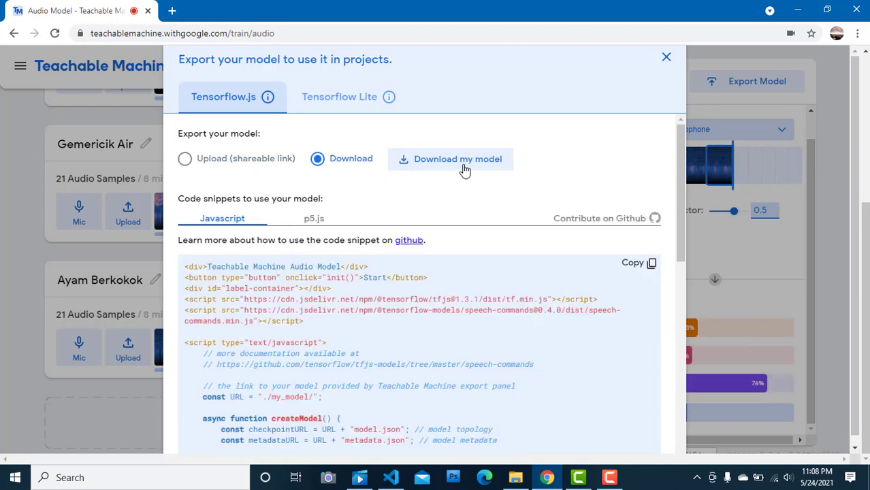
click(427, 171)
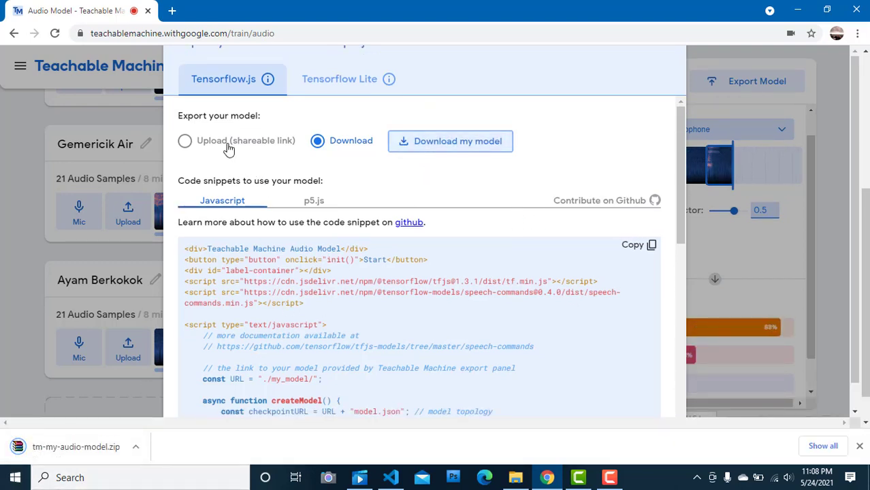
Step: Examine the Javascript code snippet for using the Tensorflow.js model from start to end
drag(181, 248, 632, 287)
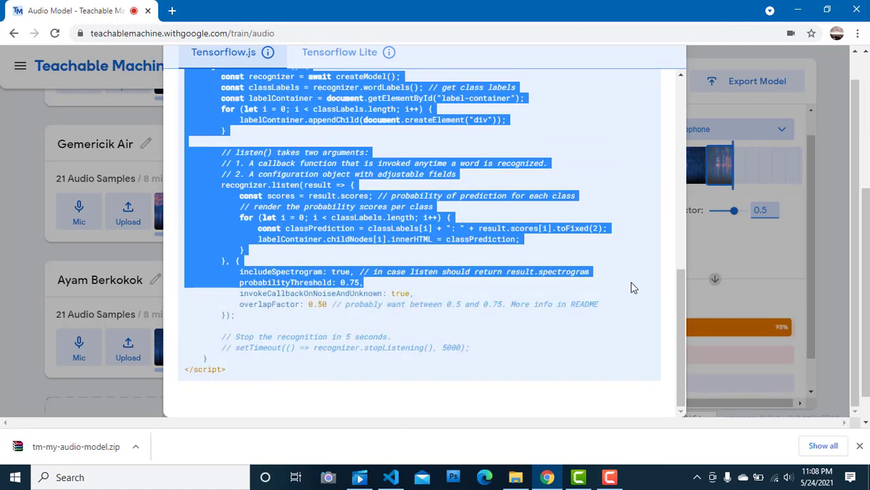
click(638, 343)
drag(637, 340, 666, 147)
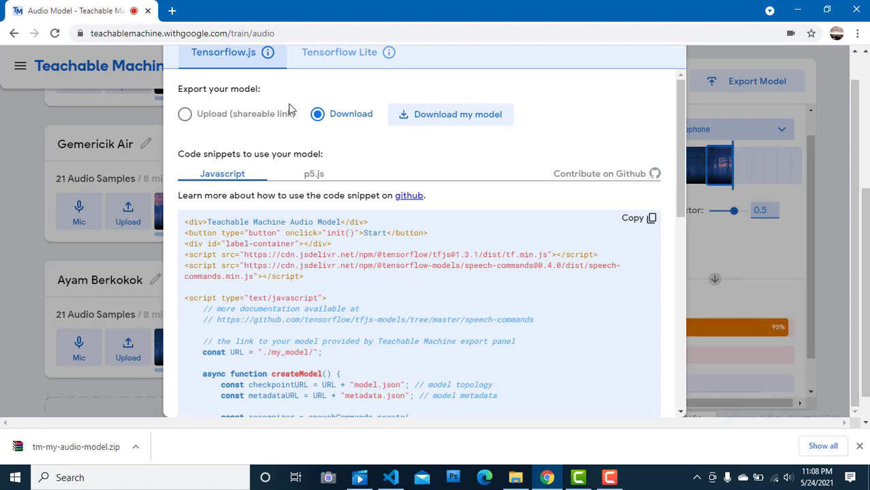
drag(865, 286, 850, 94)
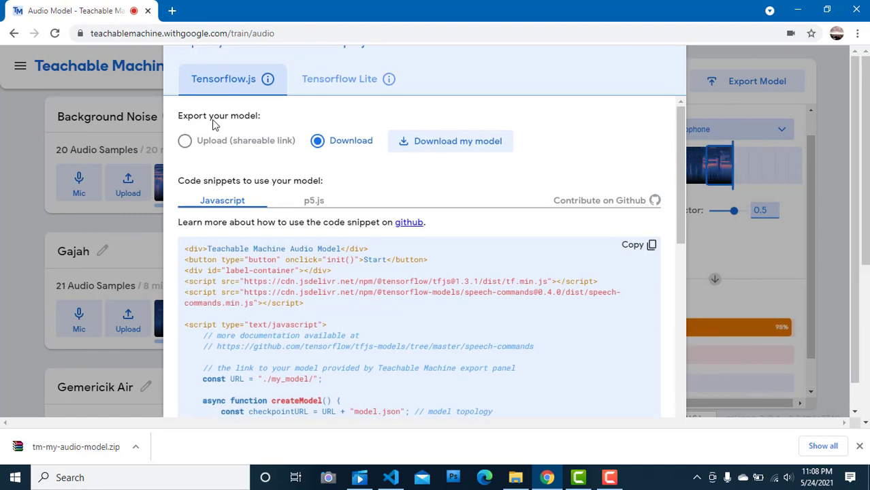